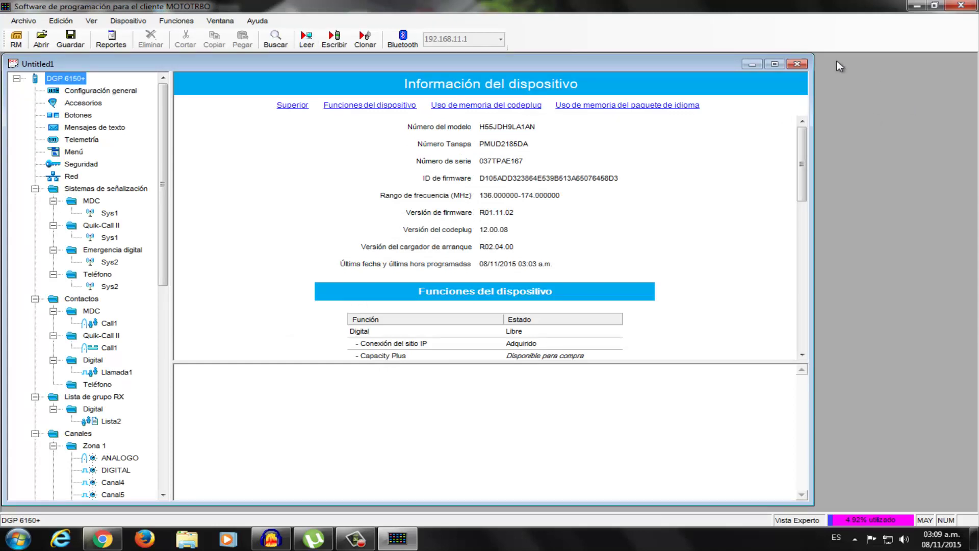
Maximize the codeplug window and look through the DGP 6150+ configuration tree down to its zones and scan lists
{"action": "left_click", "coordinate": [774, 63]}
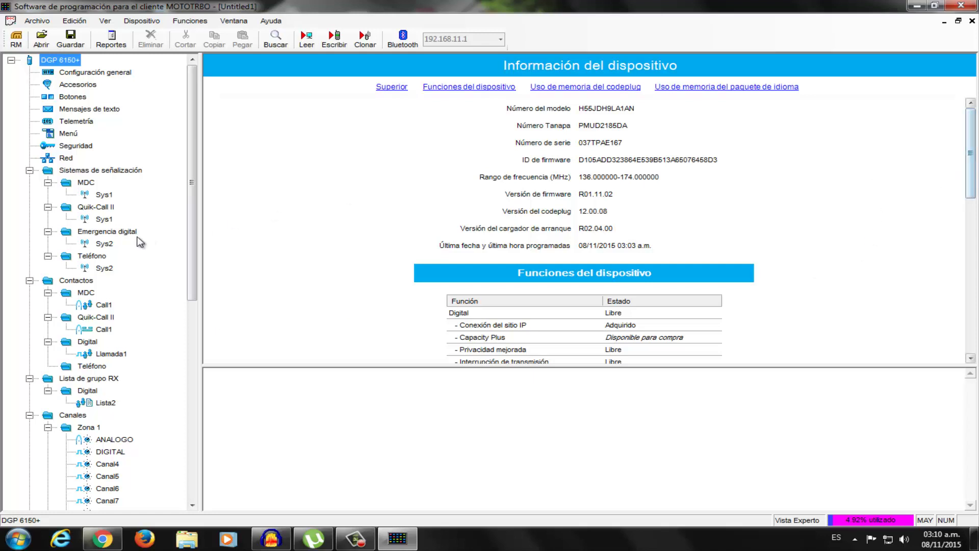
{"action": "left_click_drag", "start_coordinate": [191, 245], "coordinate": [187, 468]}
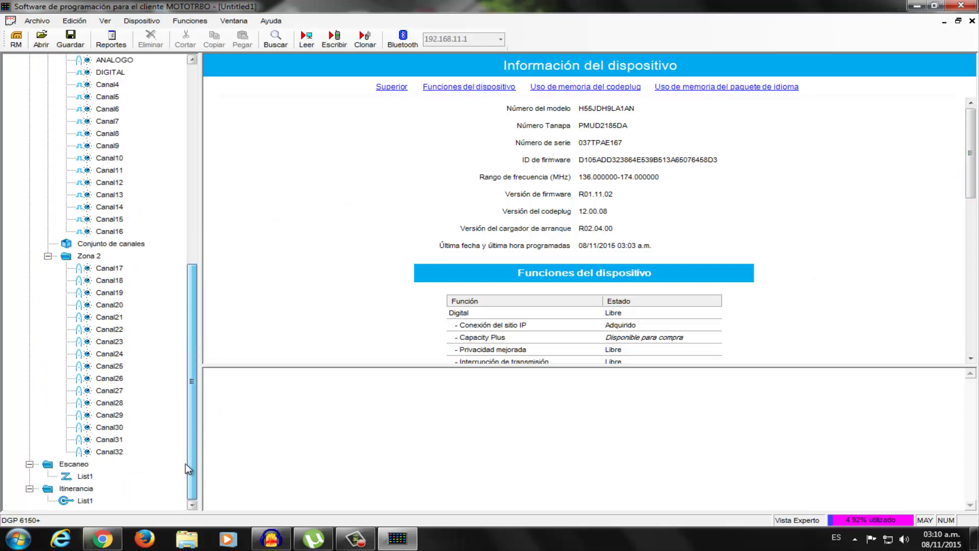
{"action": "scroll", "coordinate": [199, 303], "scroll_direction": "up", "scroll_amount": 2}
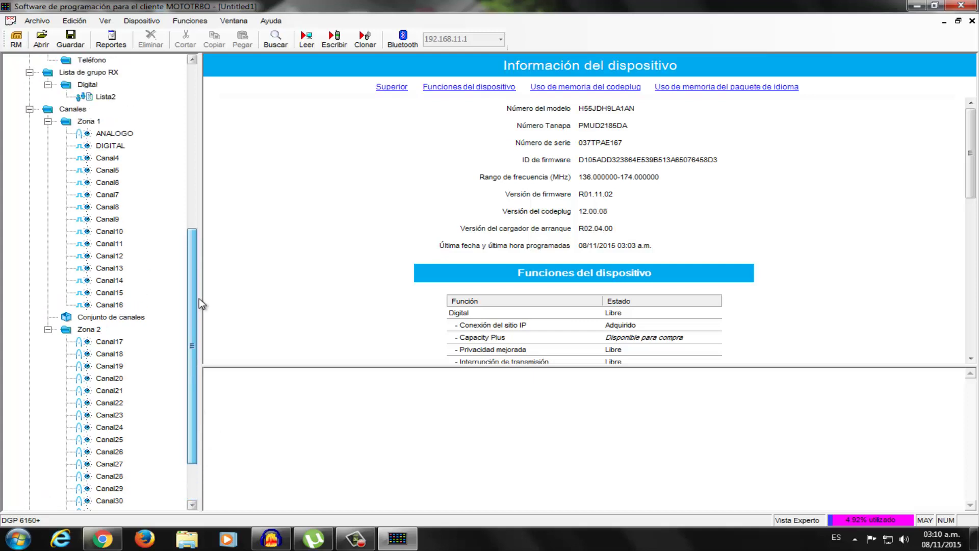
{"action": "scroll", "coordinate": [198, 303], "scroll_direction": "up", "scroll_amount": 5}
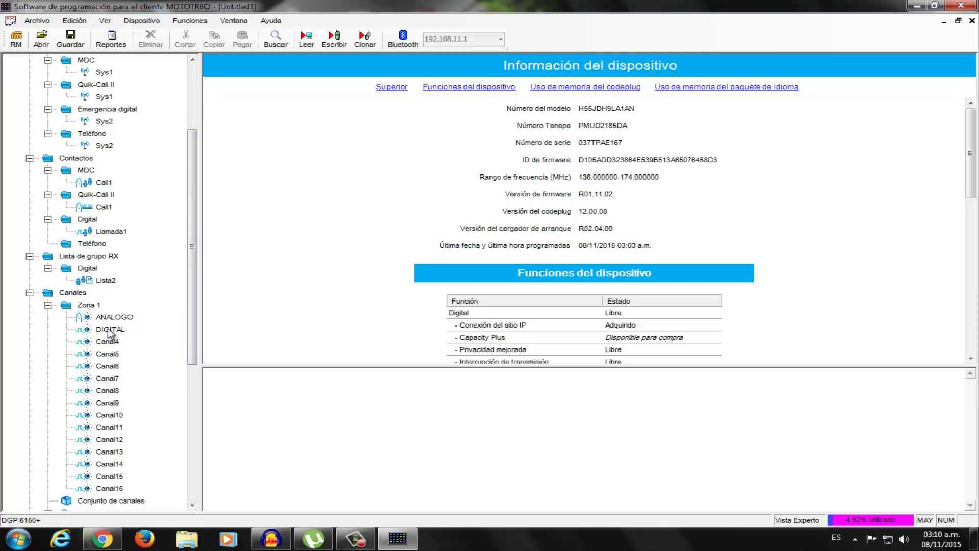
Compare the settings of the ANALOGO and DIGITAL channels in Zona 1
{"action": "left_click", "coordinate": [110, 331]}
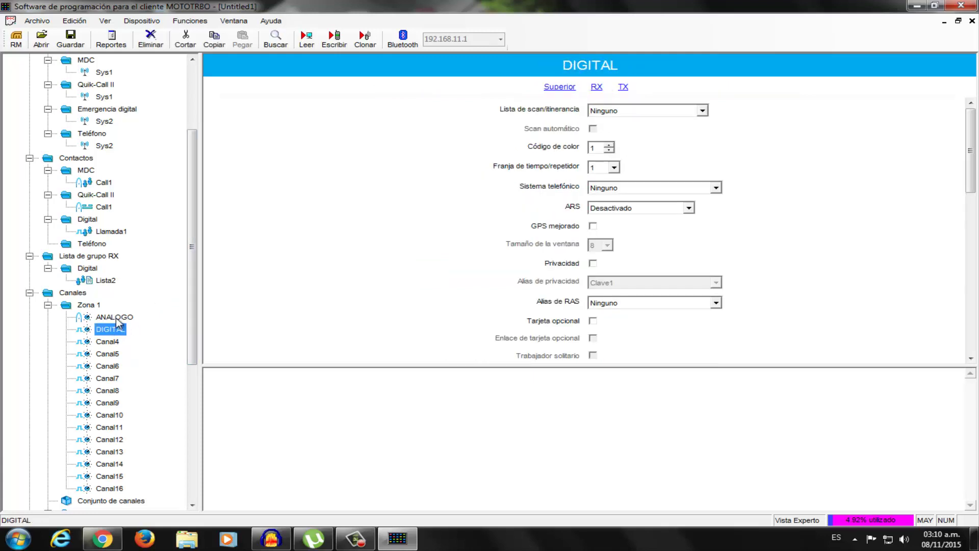
{"action": "left_click", "coordinate": [115, 317]}
{"action": "left_click", "coordinate": [115, 330]}
{"action": "left_click", "coordinate": [119, 317]}
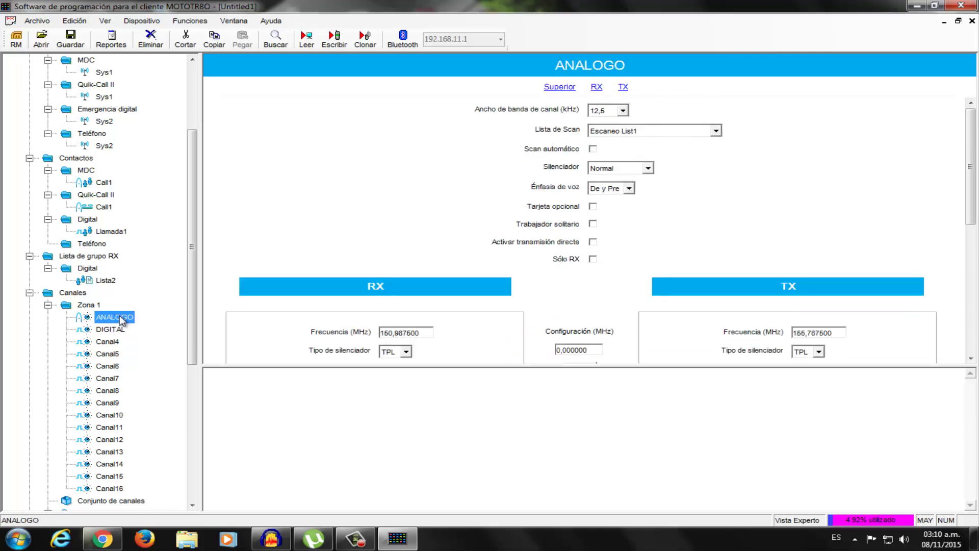
{"action": "left_click", "coordinate": [114, 330]}
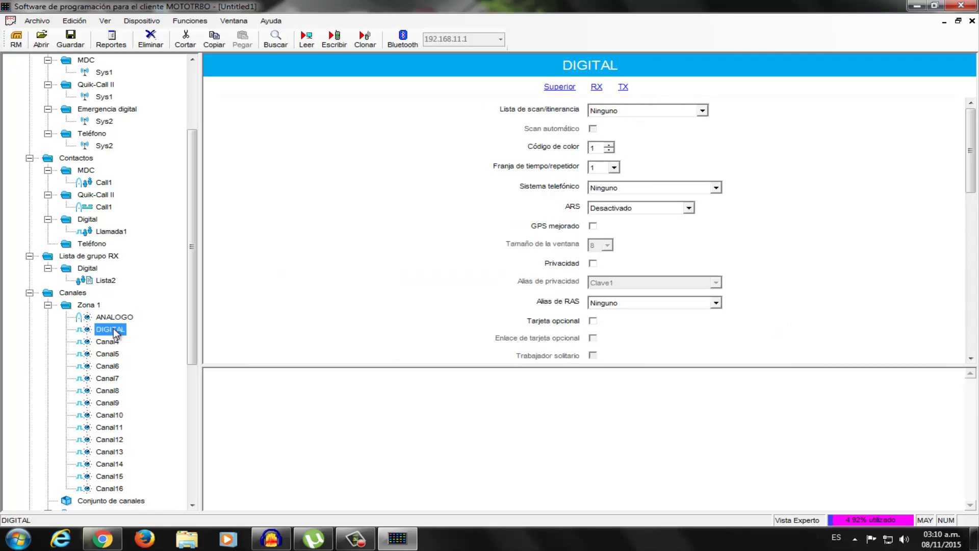
{"action": "left_click", "coordinate": [122, 317]}
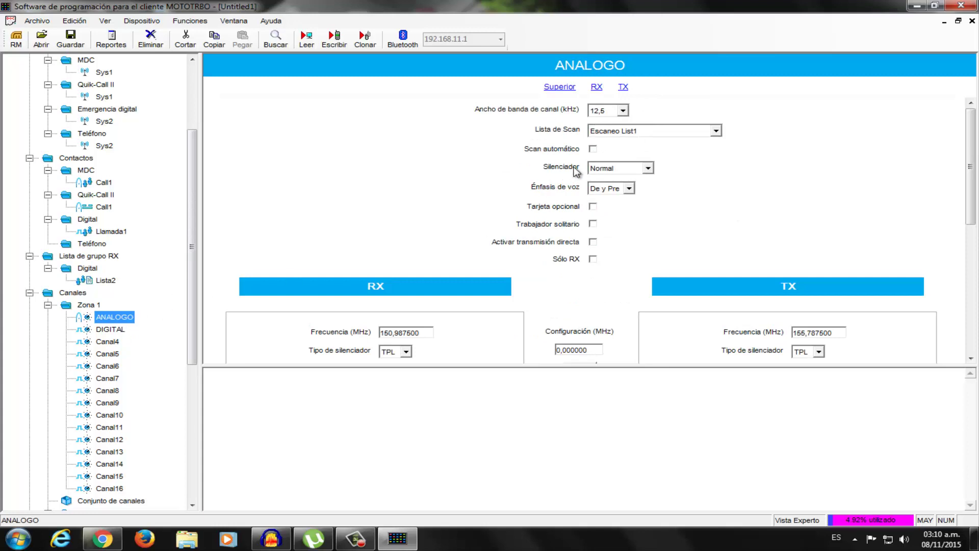
{"action": "left_click", "coordinate": [101, 331]}
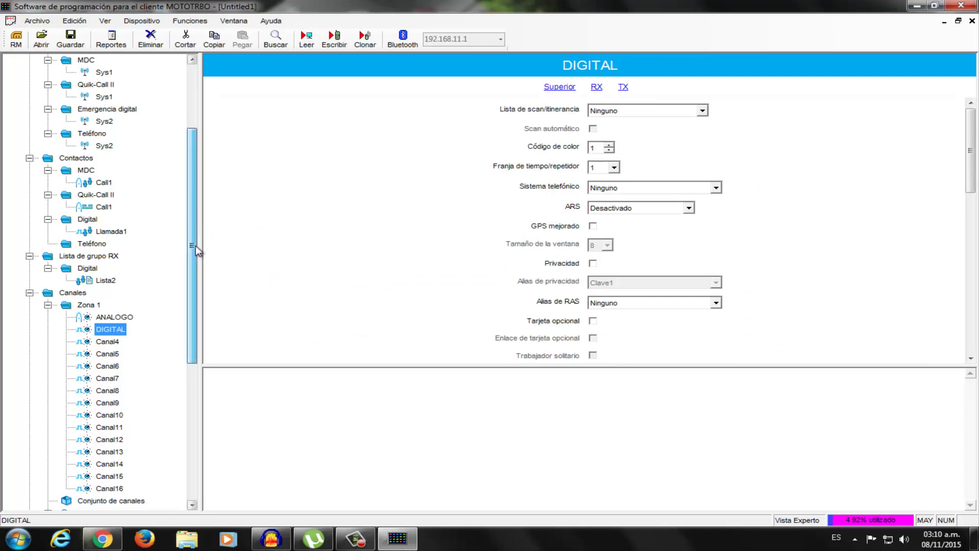
{"action": "left_click_drag", "start_coordinate": [193, 245], "coordinate": [193, 193]}
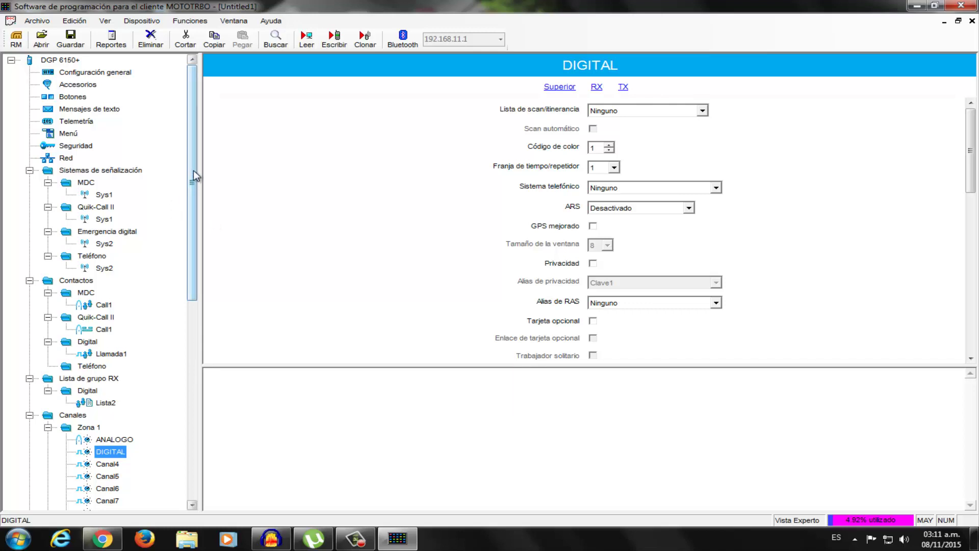
{"action": "left_click", "coordinate": [108, 464]}
{"action": "left_click", "coordinate": [113, 452]}
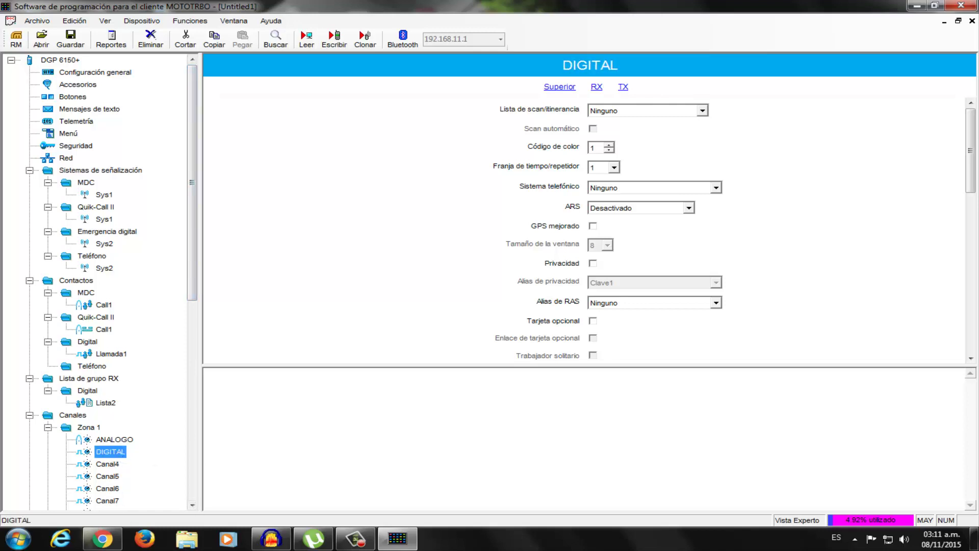
{"action": "mouse_move", "coordinate": [972, 158]}
{"action": "left_mouse_down"}
{"action": "mouse_move", "coordinate": [976, 301]}
{"action": "mouse_move", "coordinate": [976, 173]}
{"action": "left_mouse_up"}
Switch to Chrome and search Google Images for "motorola dgr6175"
{"action": "left_click", "coordinate": [102, 538]}
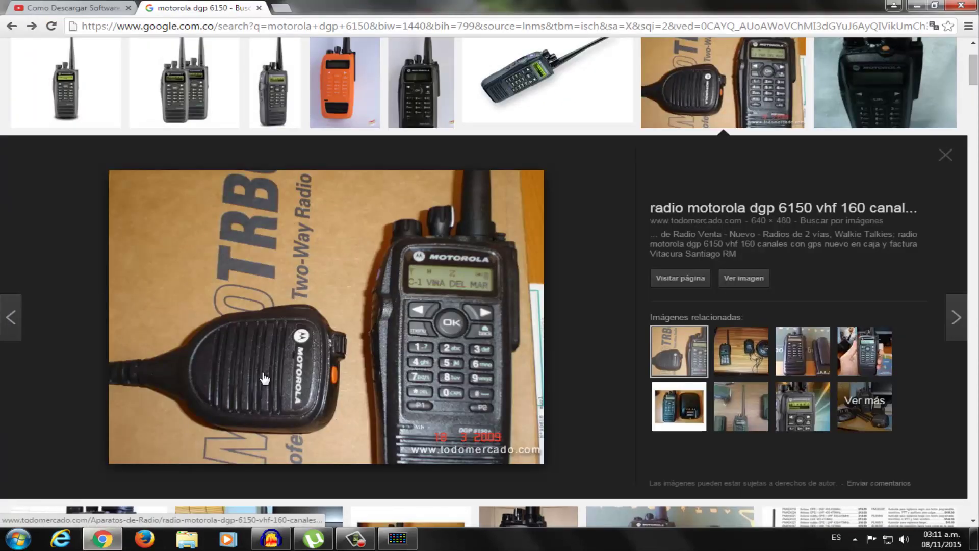
{"action": "left_click_drag", "start_coordinate": [974, 64], "coordinate": [974, 47]}
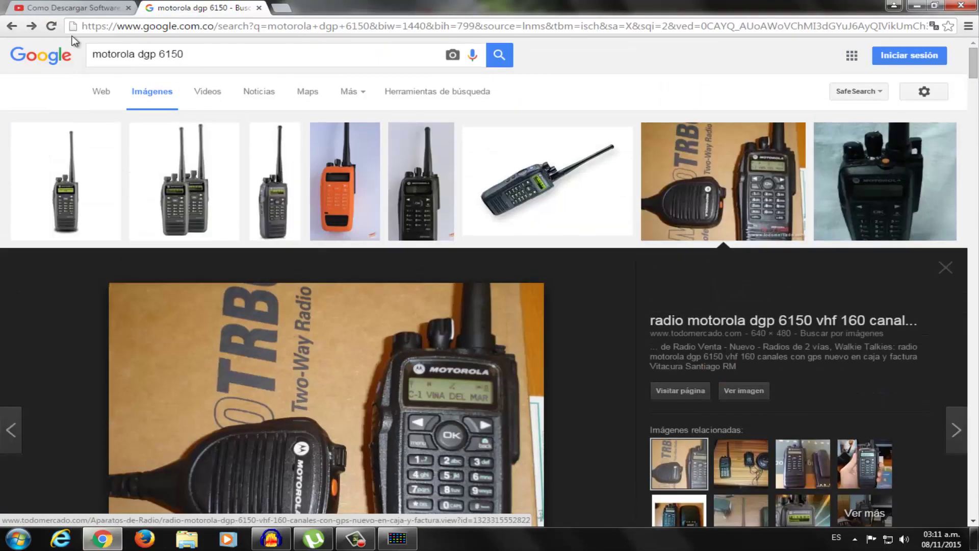
{"action": "left_click", "coordinate": [200, 51]}
{"action": "key", "text": "BackSpace"}
{"action": "key", "text": "BackSpace"}
{"action": "key", "text": "BackSpace"}
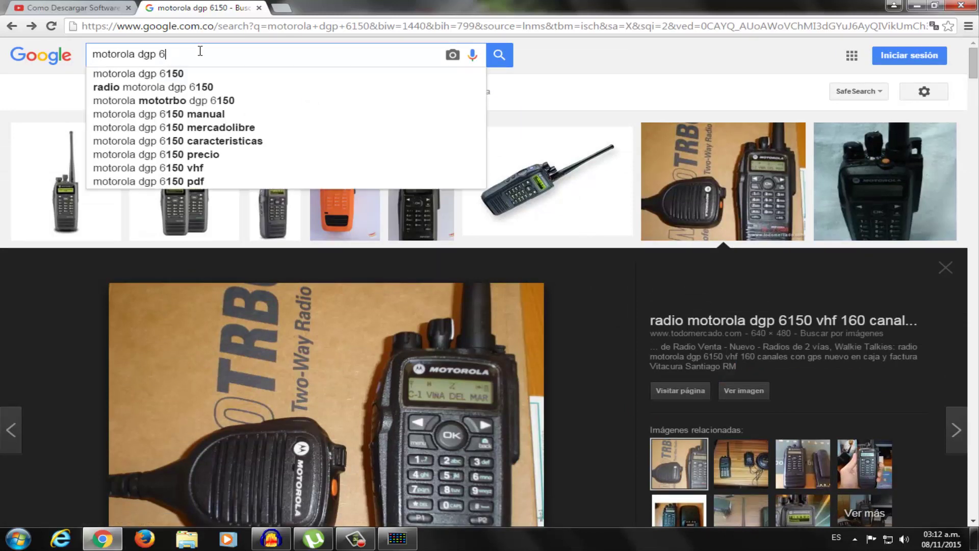
{"action": "key", "text": "BackSpace"}
{"action": "key", "text": "BackSpace"}
{"action": "key", "text": "BackSpace"}
{"action": "key", "text": "BackSpace"}
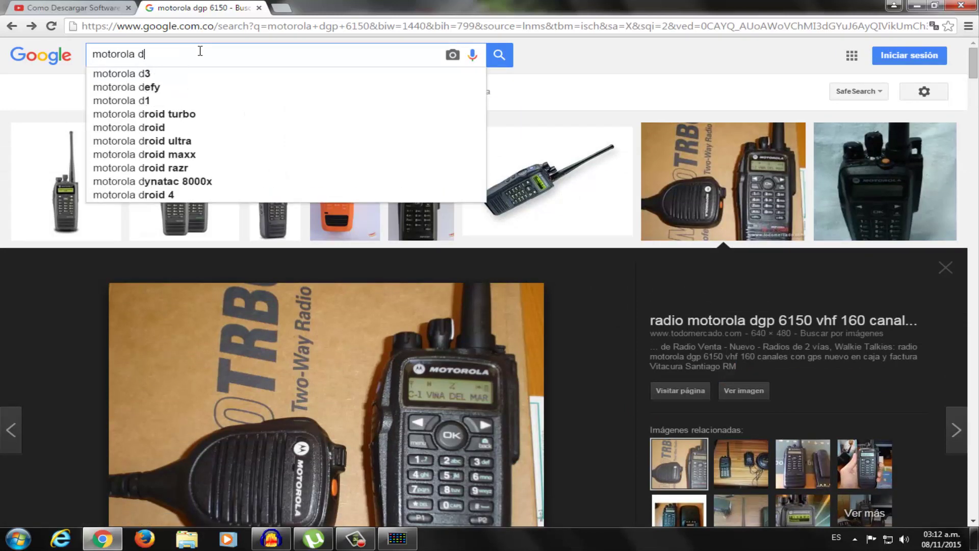
{"action": "type", "text": "GR"}
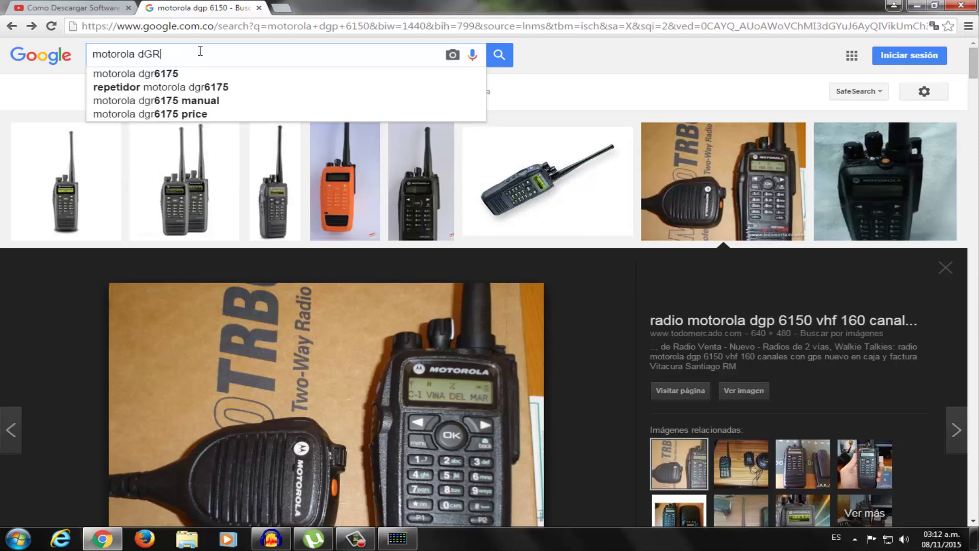
{"action": "left_click", "coordinate": [170, 76]}
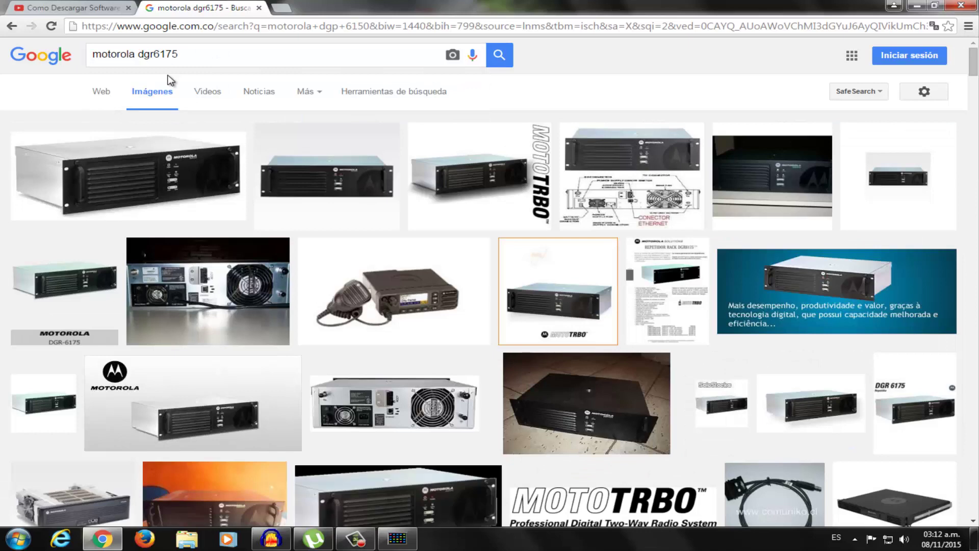
Look at enlarged pictures of the DGR 6175 repeater, including the one showing its rear connections
{"action": "left_click", "coordinate": [157, 181]}
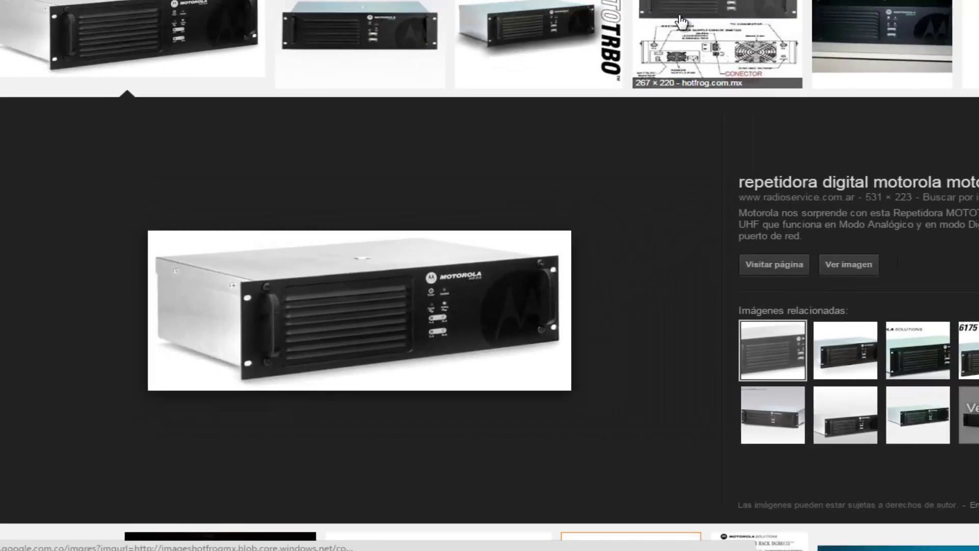
{"action": "left_click", "coordinate": [602, 71]}
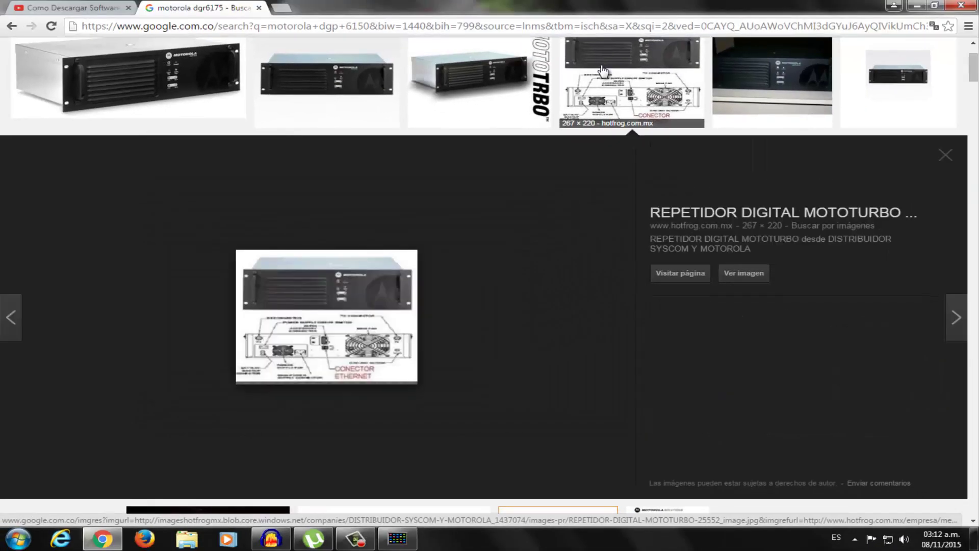
{"action": "scroll", "coordinate": [571, 168], "scroll_direction": "down", "scroll_amount": 4}
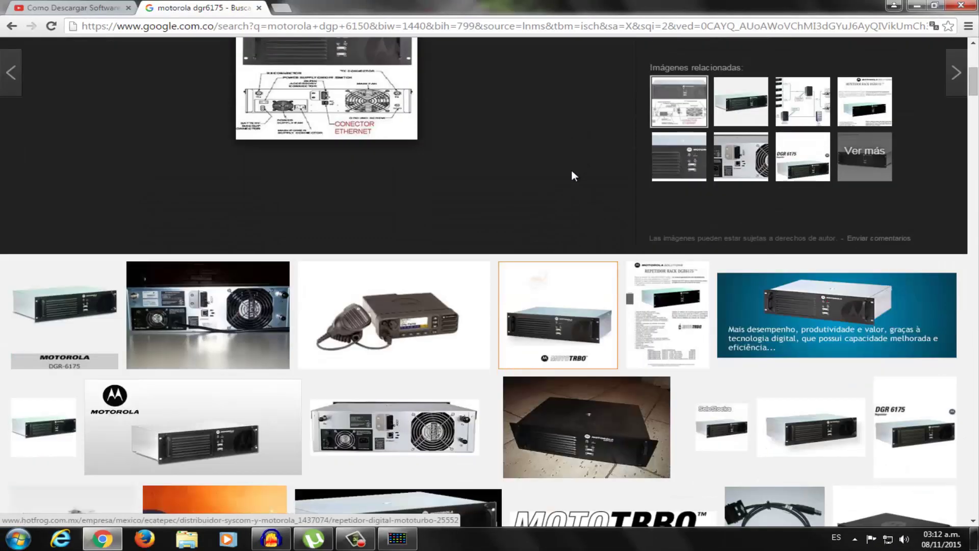
{"action": "left_click", "coordinate": [598, 433]}
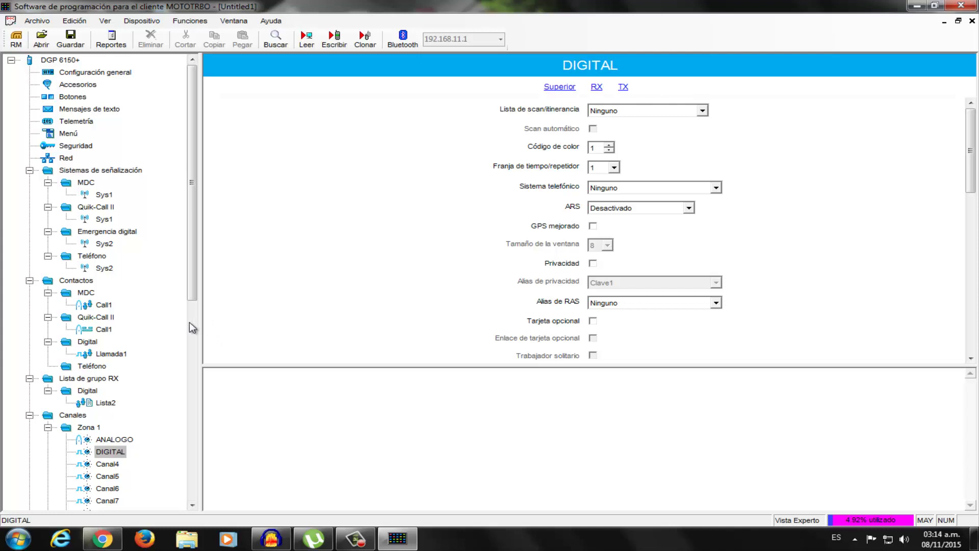
In the programming software, set the digital contact Llamada1's call ID to 230 and enable its call reception tone
{"action": "left_click", "coordinate": [87, 341]}
{"action": "left_click", "coordinate": [100, 353]}
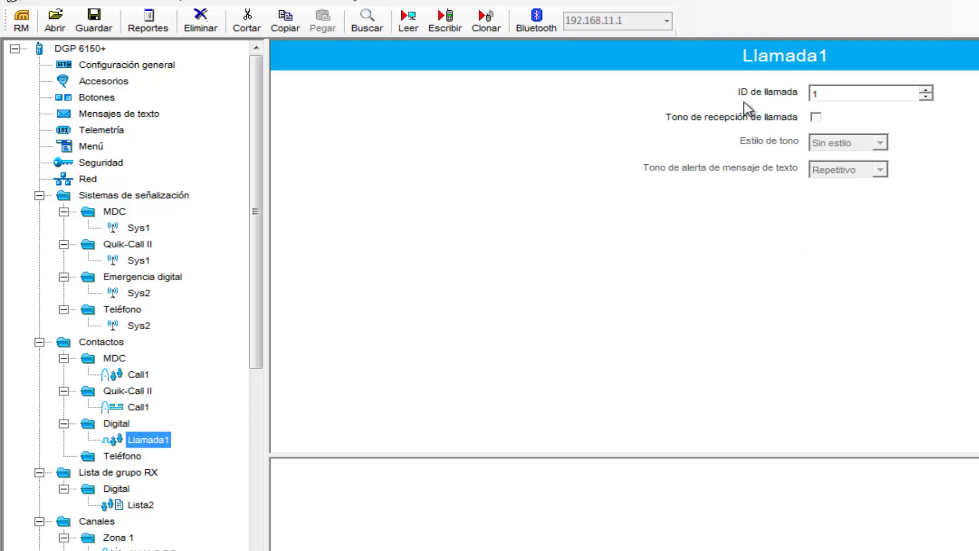
{"action": "left_click", "coordinate": [842, 93]}
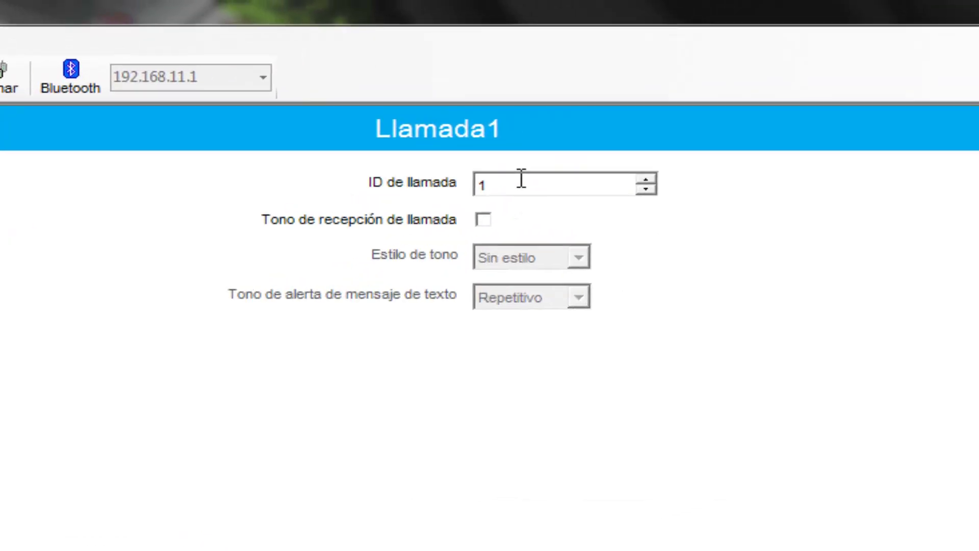
{"action": "key", "text": "BackSpace"}
{"action": "type", "text": "230"}
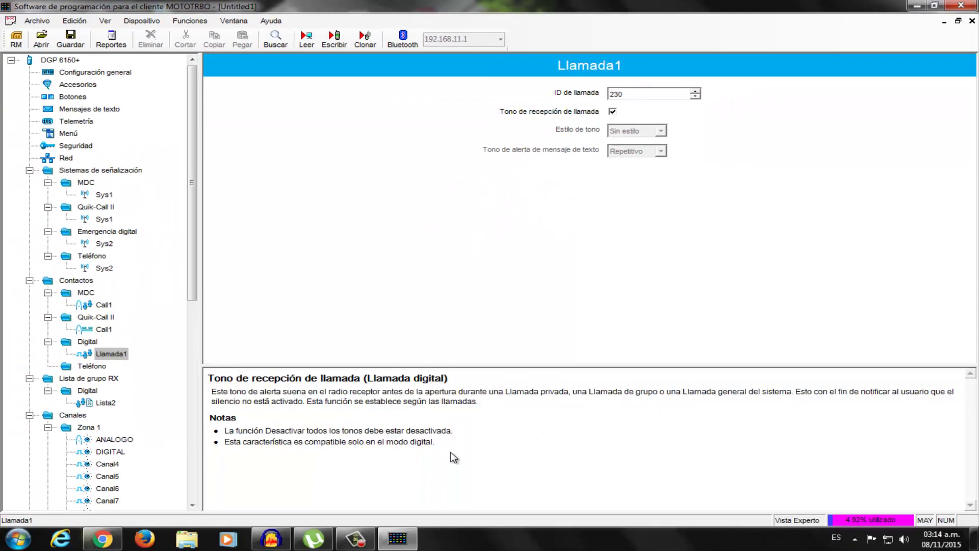
Read the help descriptions of Llamada1's call reception tone and call ID settings
{"action": "left_click_drag", "start_coordinate": [455, 457], "coordinate": [238, 378]}
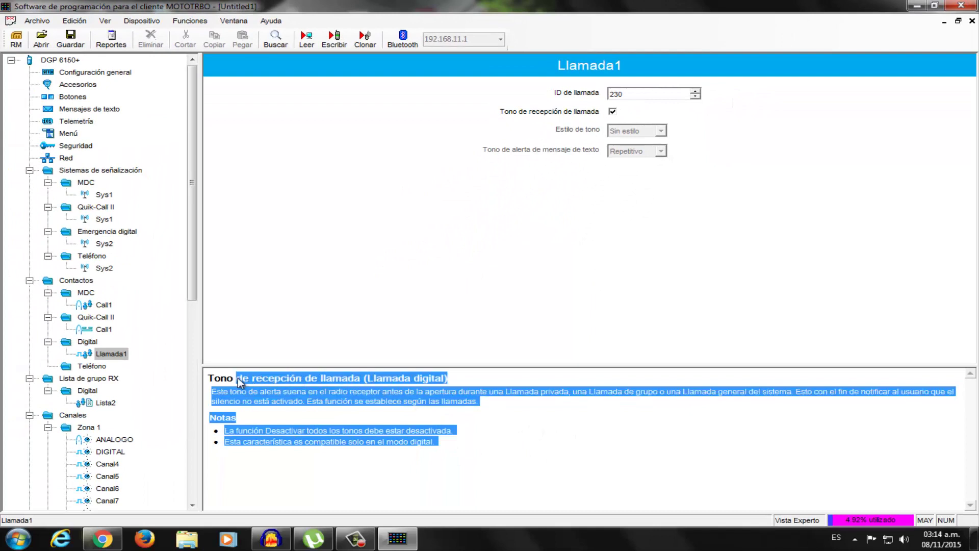
{"action": "left_click", "coordinate": [360, 482]}
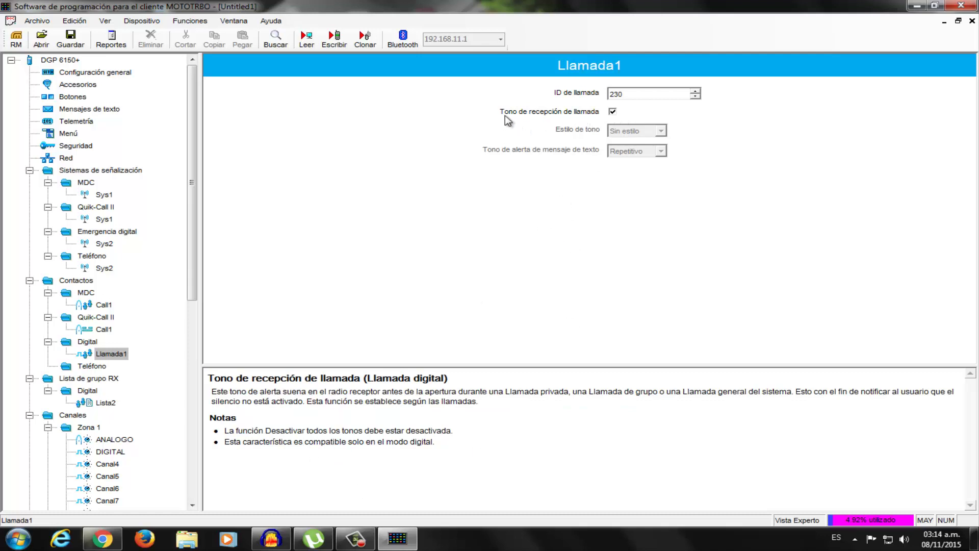
{"action": "left_click", "coordinate": [613, 113]}
{"action": "left_click", "coordinate": [642, 94]}
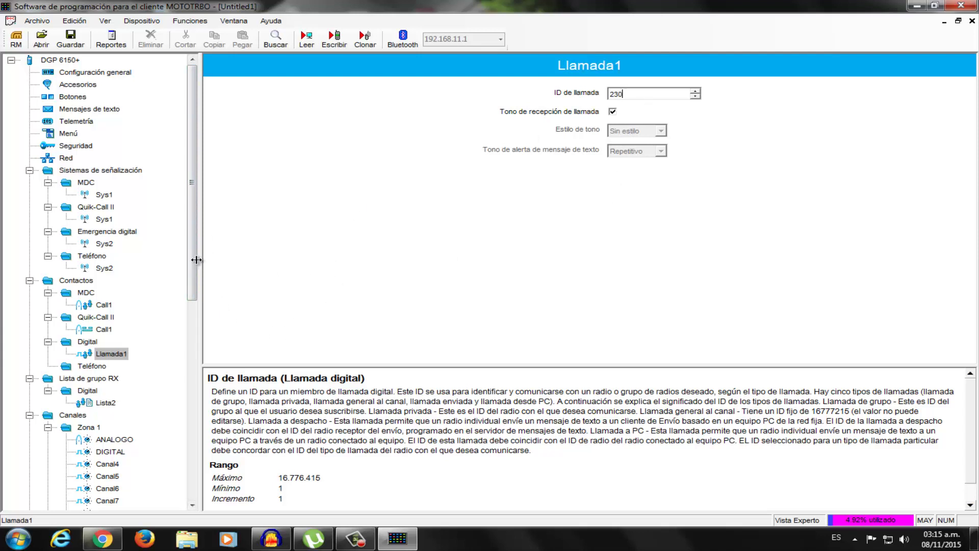
Assign Escaneo List1 as the scan/roam list of the DIGITAL channel in Zona 1, leaving automatic scan off
{"action": "left_click_drag", "start_coordinate": [190, 234], "coordinate": [190, 261]}
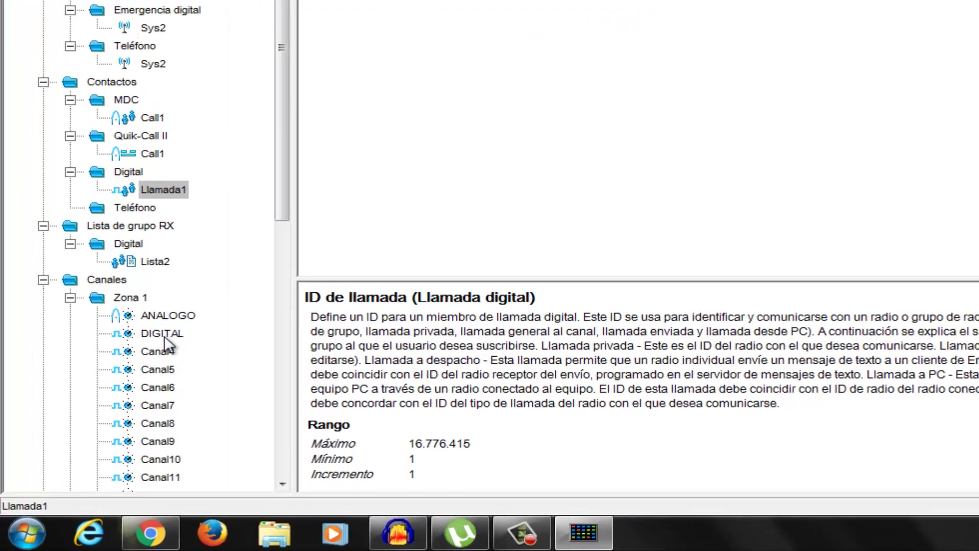
{"action": "left_click", "coordinate": [112, 403]}
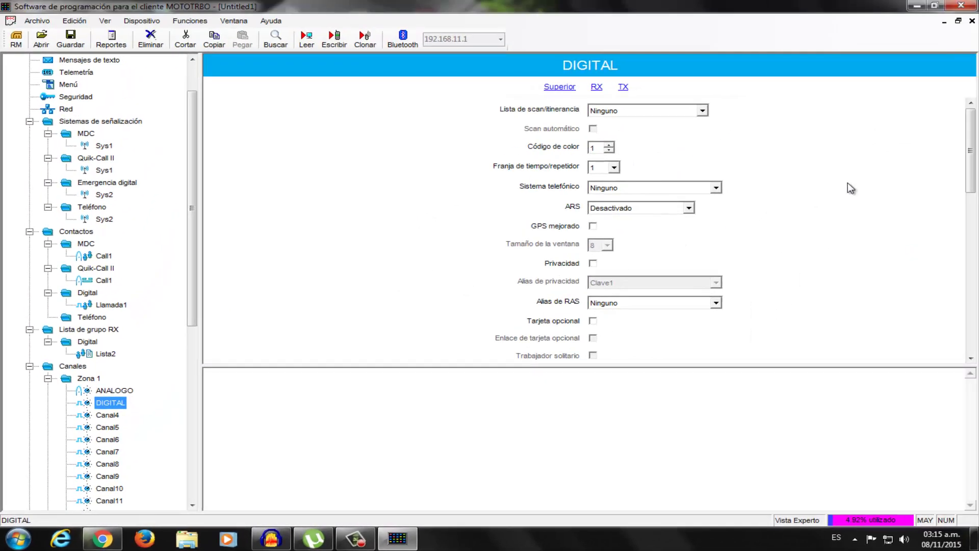
{"action": "left_click", "coordinate": [703, 112]}
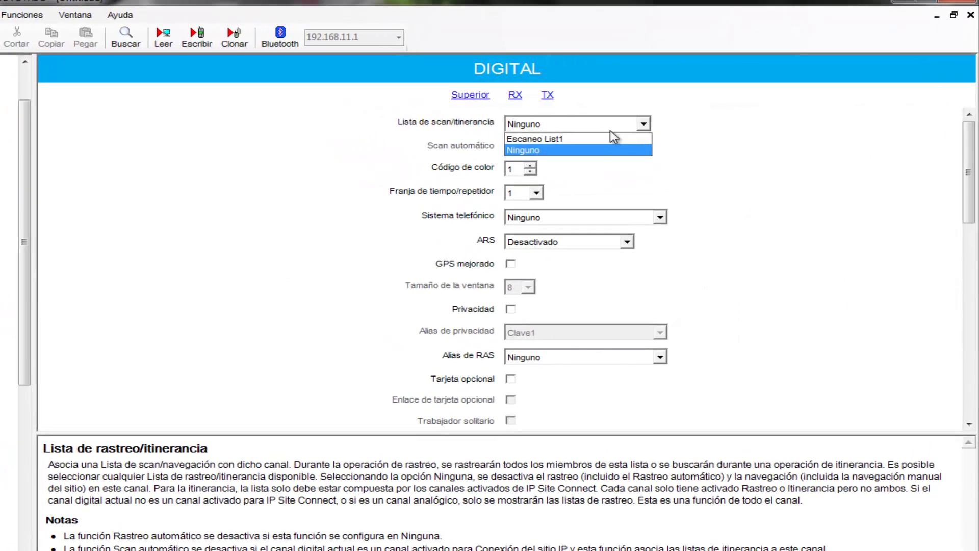
{"action": "left_click", "coordinate": [532, 143]}
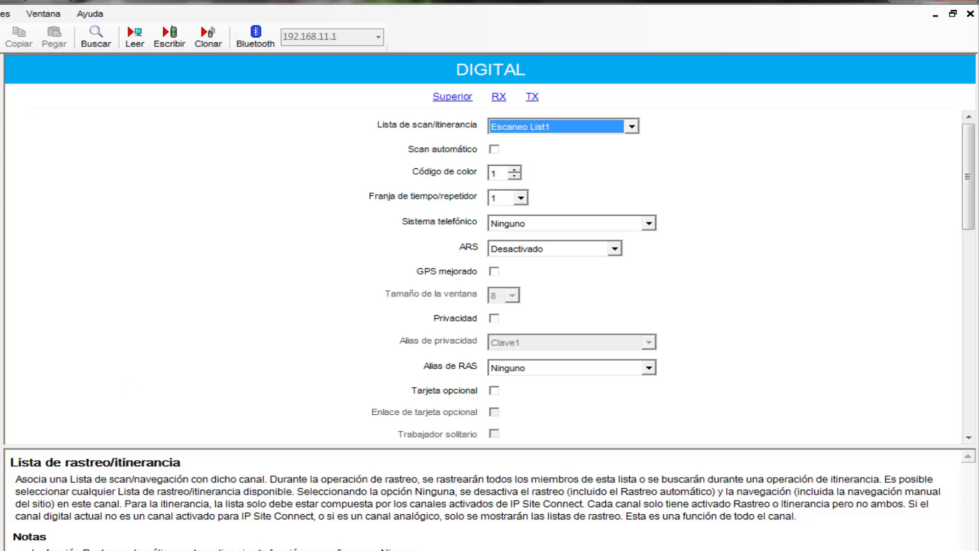
{"action": "key", "text": "Down"}
{"action": "key", "text": "Down"}
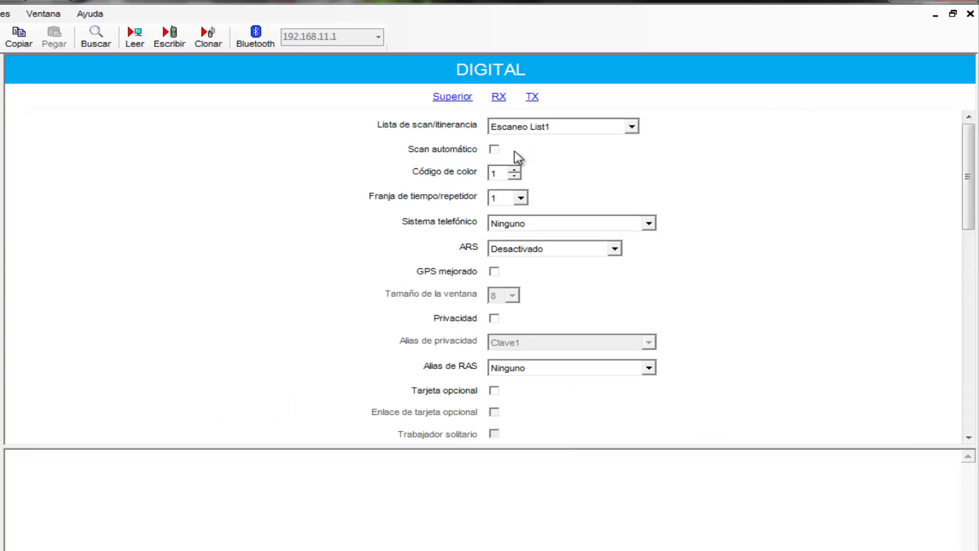
{"action": "left_click", "coordinate": [494, 150]}
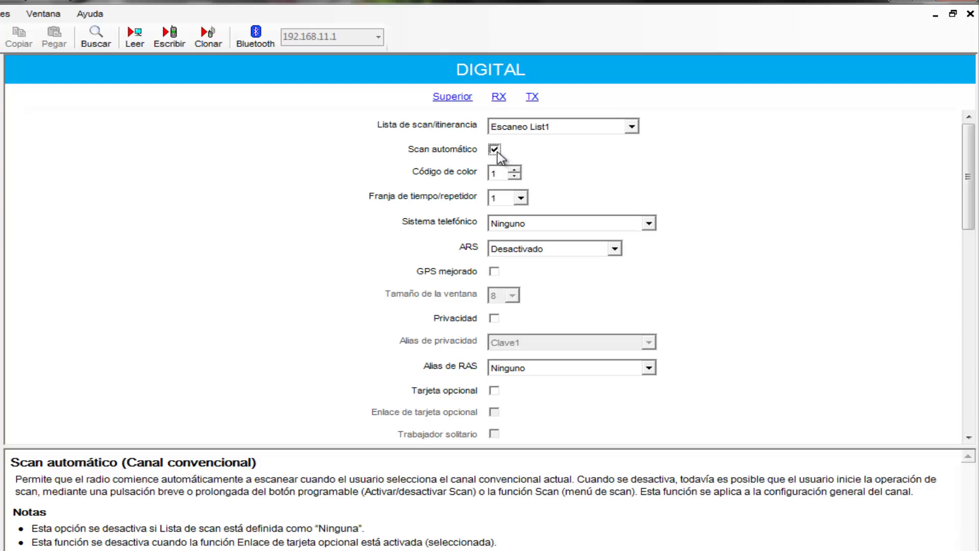
{"action": "left_click", "coordinate": [495, 149]}
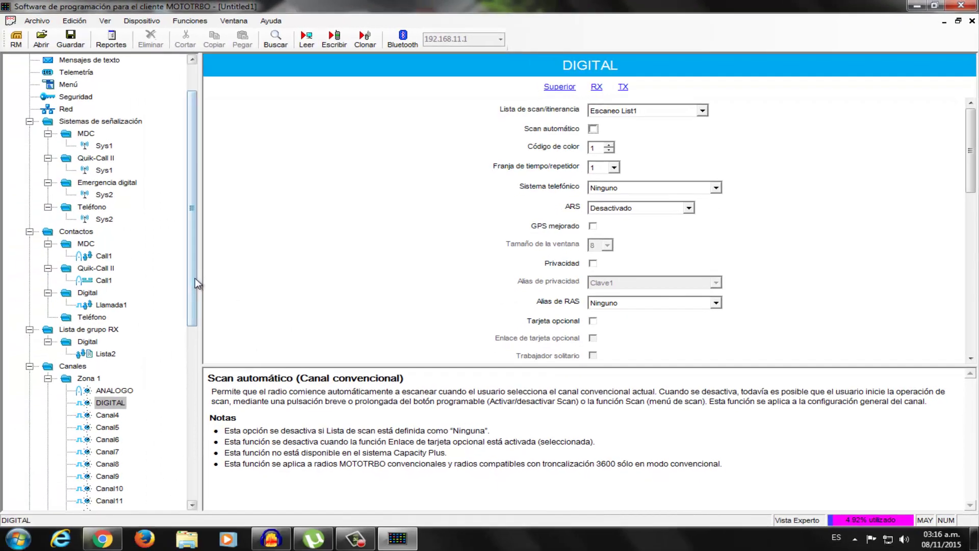
Add the DIGITAL channel to the members of the scan list List1, alongside ANALOGO
{"action": "left_click_drag", "start_coordinate": [194, 279], "coordinate": [192, 476]}
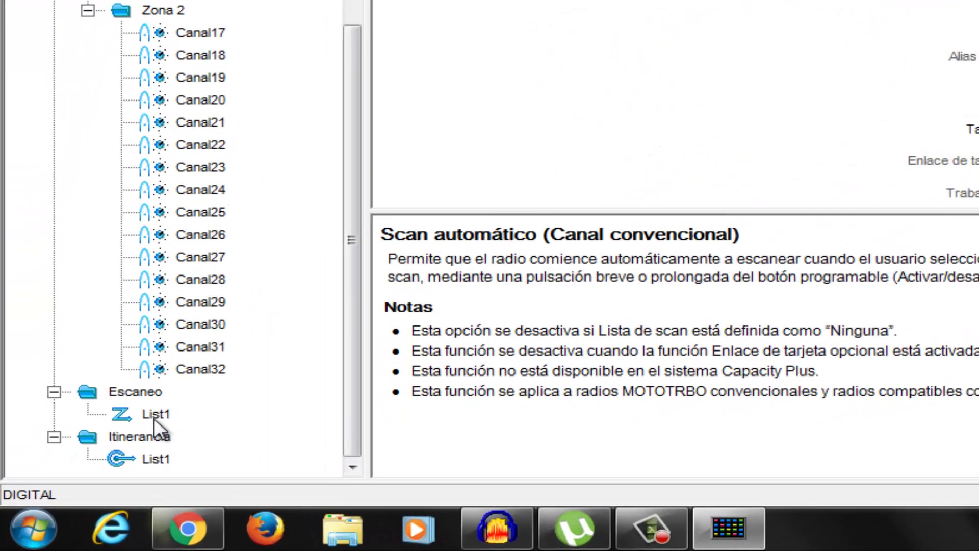
{"action": "left_click", "coordinate": [84, 476]}
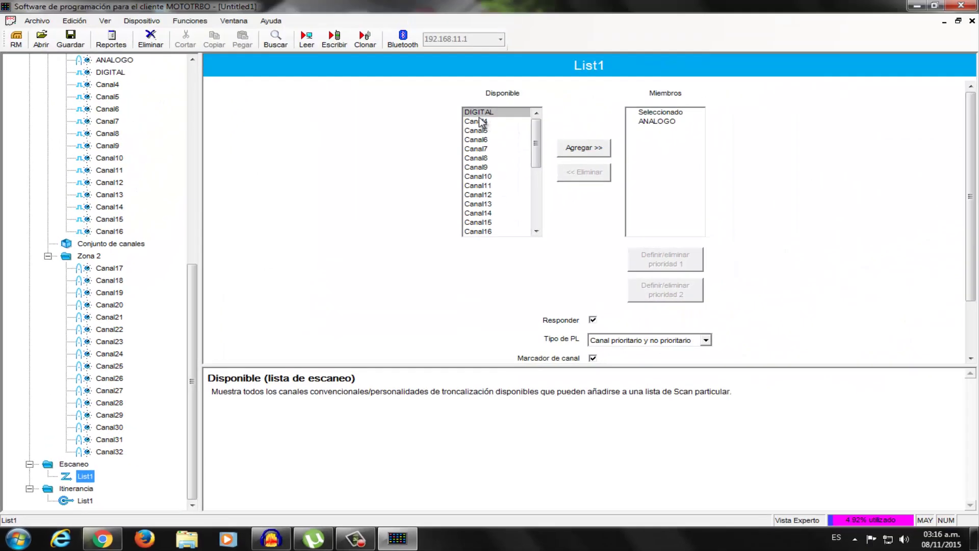
{"action": "left_click", "coordinate": [118, 73]}
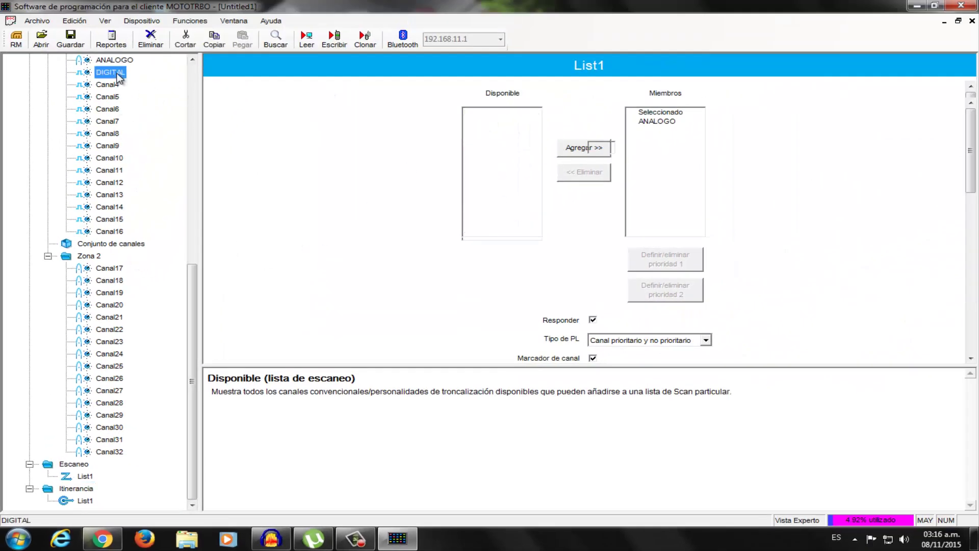
{"action": "left_click", "coordinate": [82, 476]}
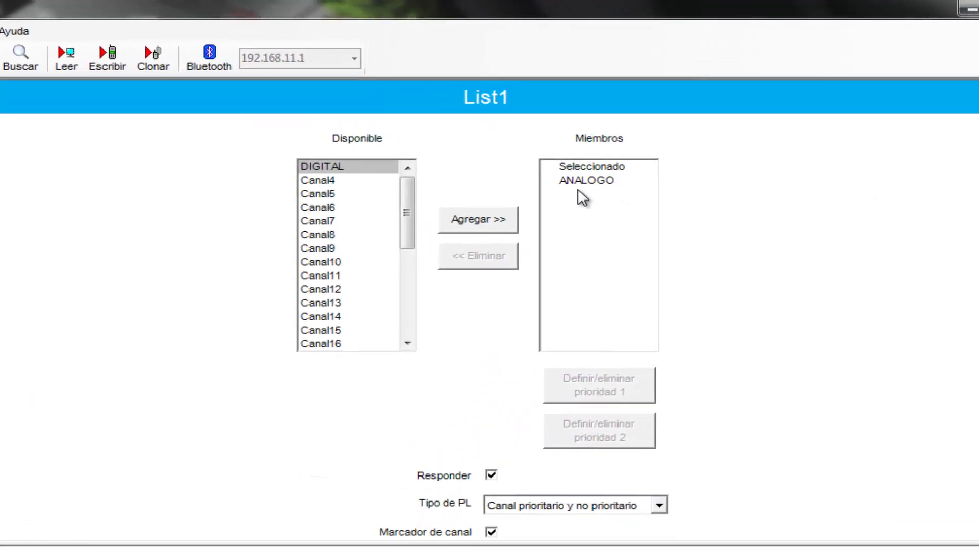
{"action": "left_click", "coordinate": [475, 224]}
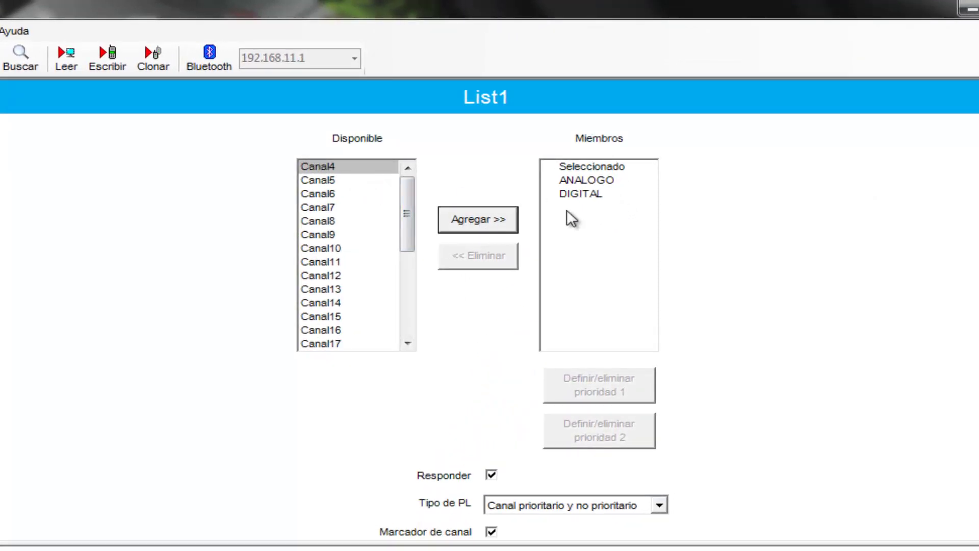
{"action": "left_click", "coordinate": [601, 183]}
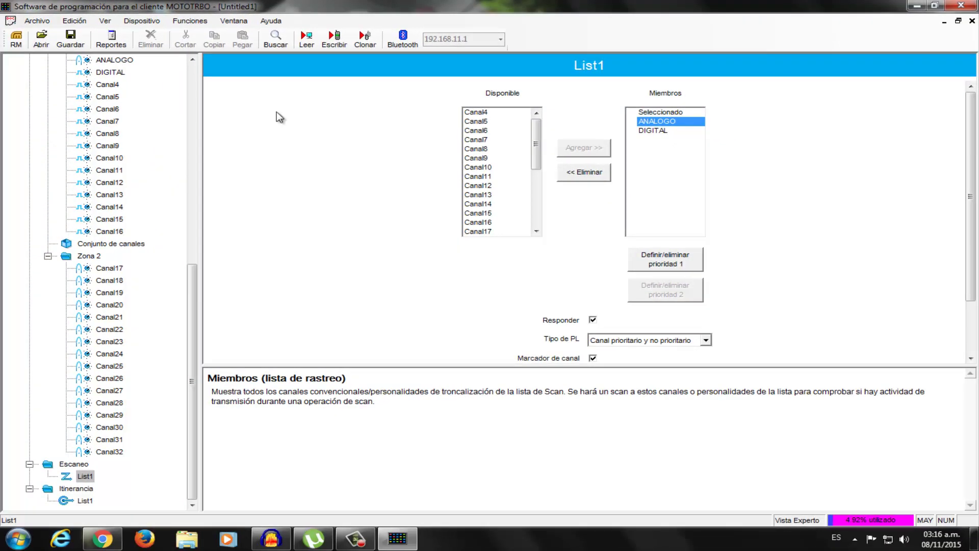
{"action": "left_click", "coordinate": [656, 132]}
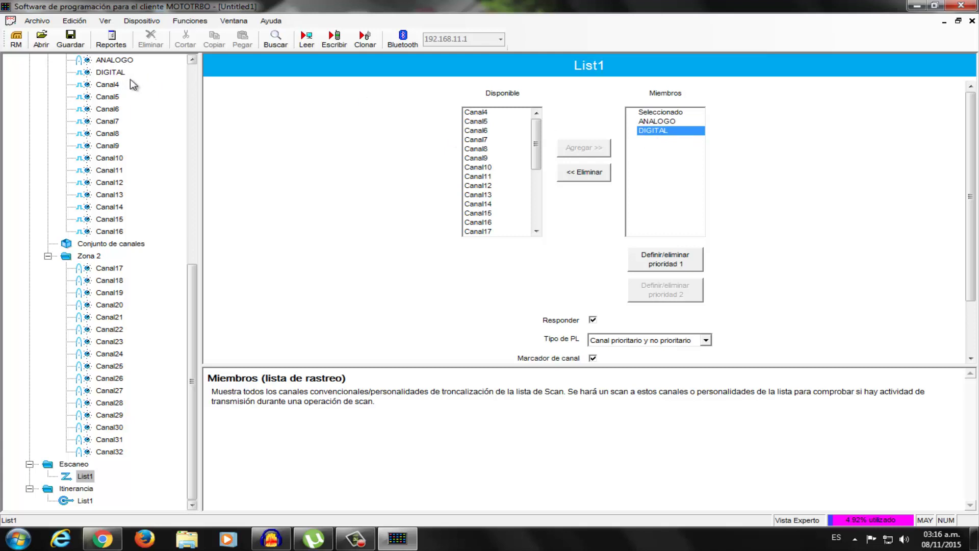
In the radio button settings, choose Activar/desactivar Scan for the short press of Botón lateral 1
{"action": "left_click_drag", "start_coordinate": [192, 287], "coordinate": [206, 208]}
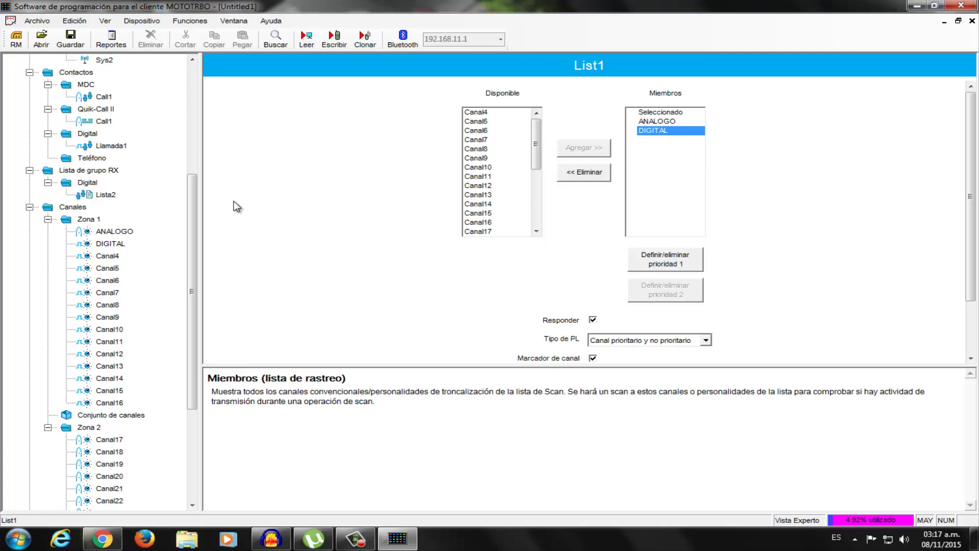
{"action": "left_click", "coordinate": [104, 244]}
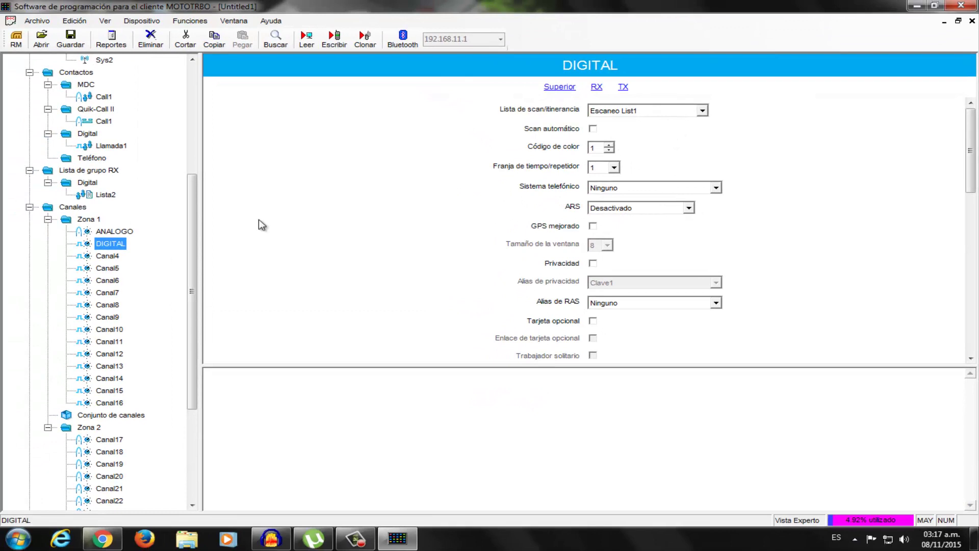
{"action": "left_click_drag", "start_coordinate": [194, 247], "coordinate": [214, 132]}
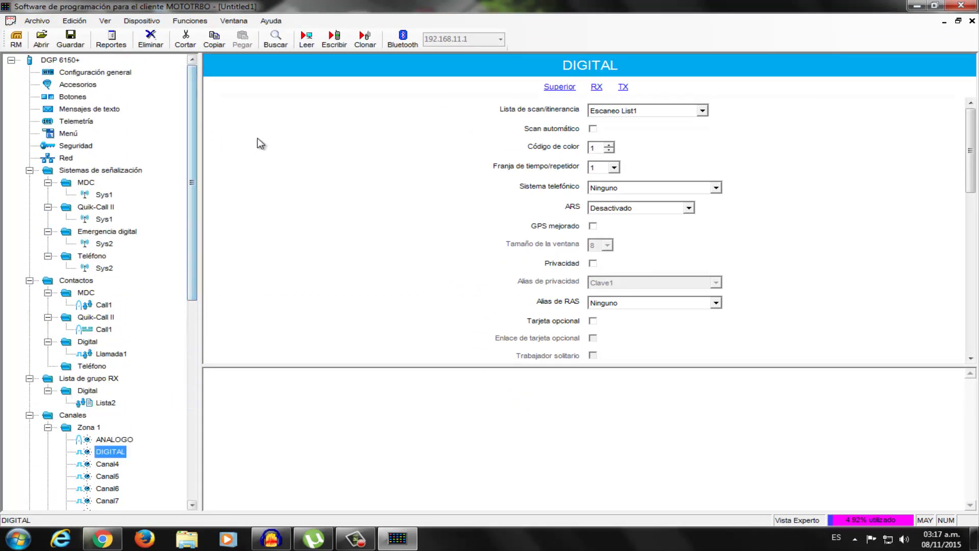
{"action": "left_click", "coordinate": [65, 99]}
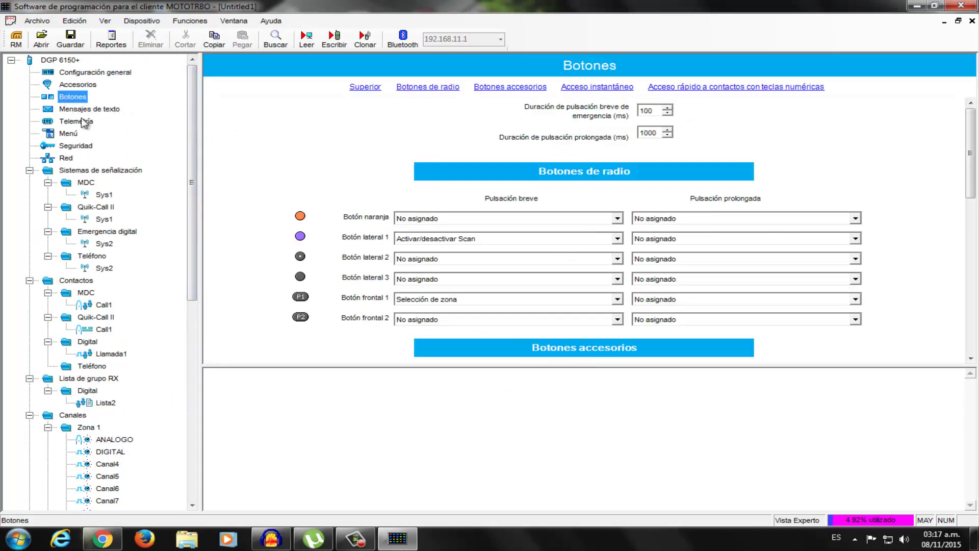
{"action": "left_click", "coordinate": [474, 239]}
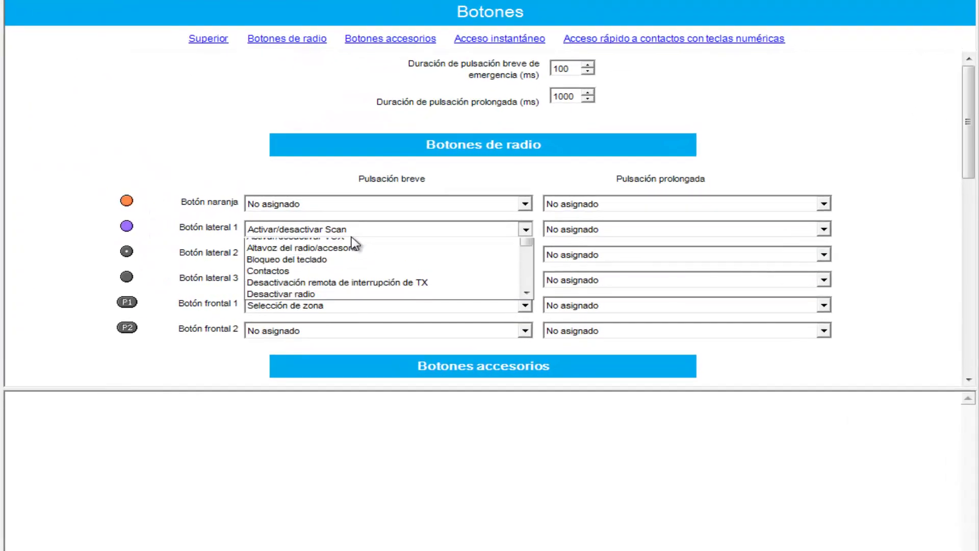
{"action": "scroll", "coordinate": [355, 244], "scroll_direction": "up", "scroll_amount": 1}
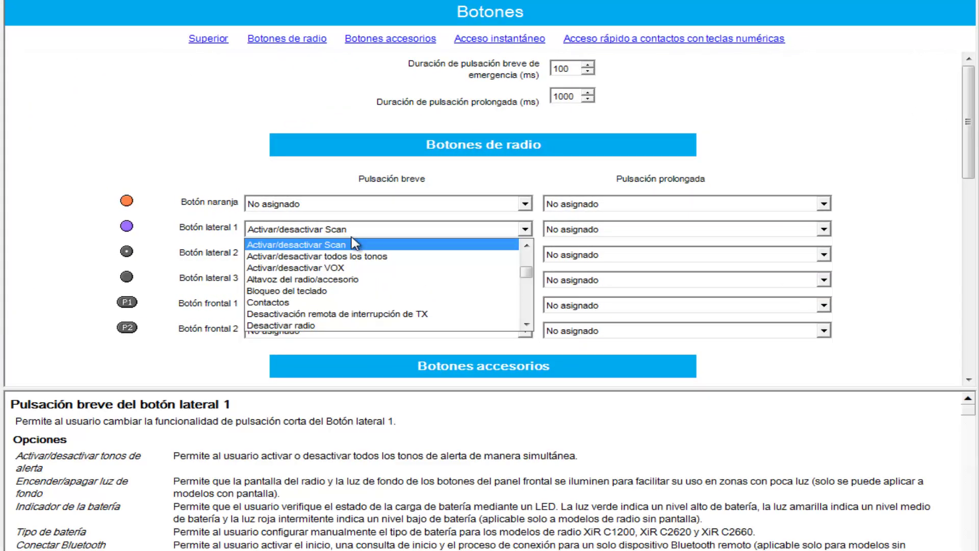
{"action": "left_click", "coordinate": [356, 245]}
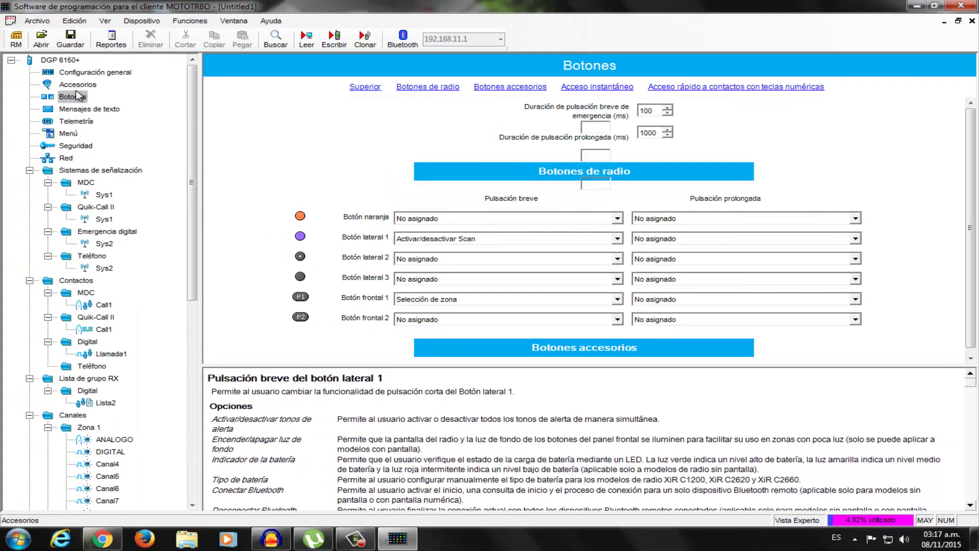
Set the color code of the DIGITAL channel in Zona 1 to 8
{"action": "left_click", "coordinate": [31, 75]}
{"action": "left_click", "coordinate": [26, 87]}
{"action": "left_click_drag", "start_coordinate": [193, 213], "coordinate": [192, 435]}
{"action": "left_click", "coordinate": [117, 135]}
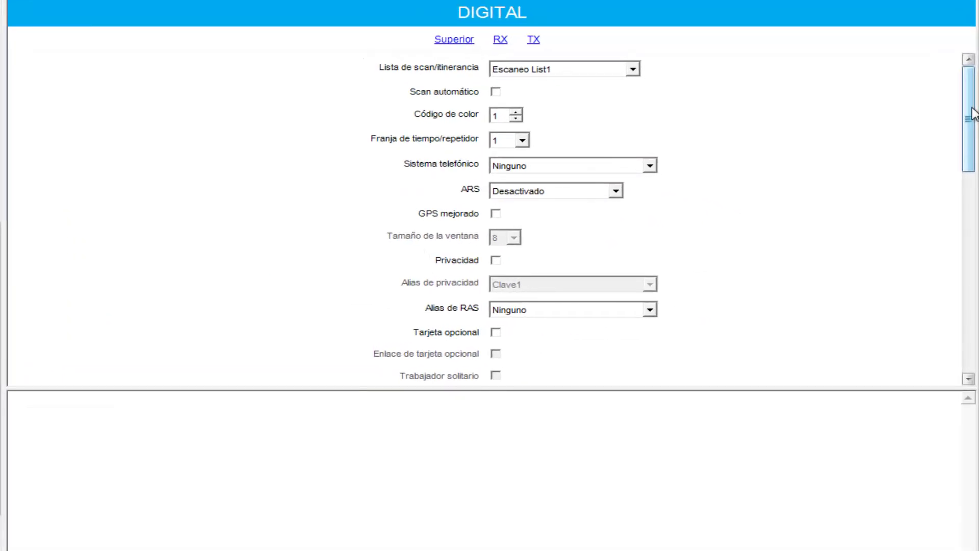
{"action": "left_click", "coordinate": [504, 116]}
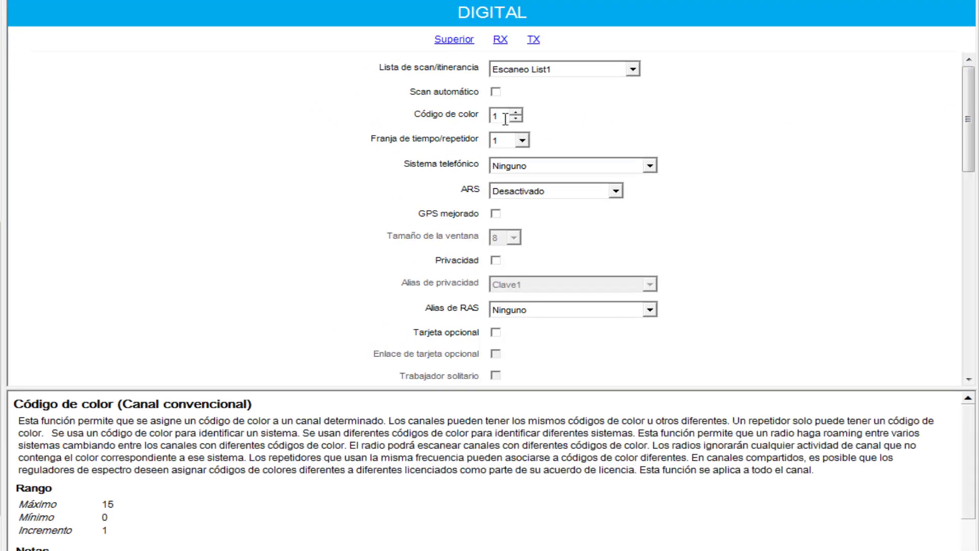
{"action": "left_click", "coordinate": [513, 113]}
{"action": "left_click", "coordinate": [513, 112]}
{"action": "left_click", "coordinate": [514, 112]}
{"action": "left_click", "coordinate": [514, 112]}
{"action": "left_click", "coordinate": [514, 113]}
{"action": "left_click", "coordinate": [514, 112]}
{"action": "left_click", "coordinate": [514, 112]}
{"action": "left_click", "coordinate": [514, 112]}
{"action": "left_click", "coordinate": [514, 112]}
{"action": "left_click", "coordinate": [514, 112]}
{"action": "left_click", "coordinate": [514, 112]}
{"action": "left_click", "coordinate": [516, 118]}
{"action": "left_click", "coordinate": [516, 119]}
{"action": "left_click", "coordinate": [516, 112]}
{"action": "left_click", "coordinate": [516, 118]}
{"action": "left_click", "coordinate": [516, 119]}
{"action": "left_click", "coordinate": [516, 119]}
{"action": "left_click", "coordinate": [516, 119]}
{"action": "left_click", "coordinate": [516, 119]}
{"action": "left_click", "coordinate": [516, 118]}
{"action": "left_click", "coordinate": [516, 119]}
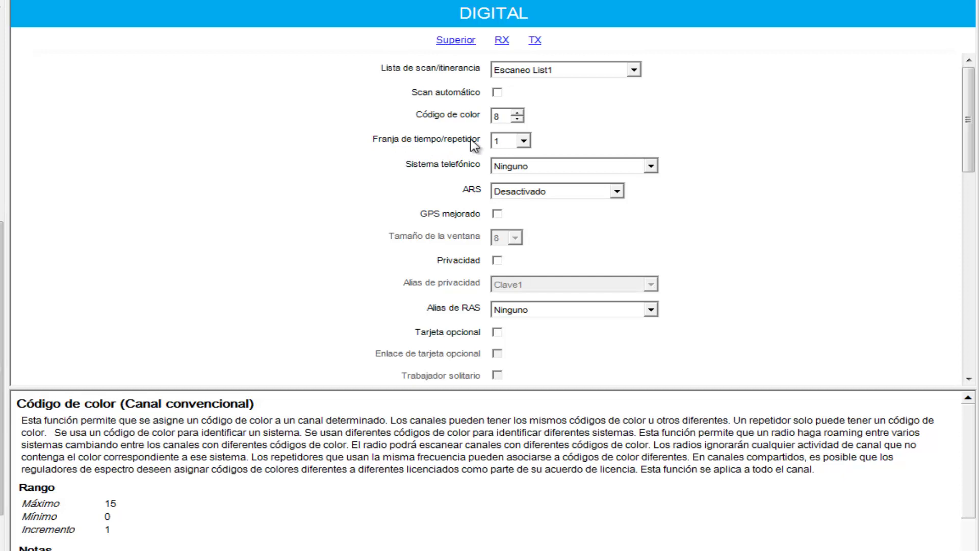
Set the DIGITAL channel's repeater time slot to 2
{"action": "left_click", "coordinate": [525, 141]}
{"action": "left_click", "coordinate": [506, 174]}
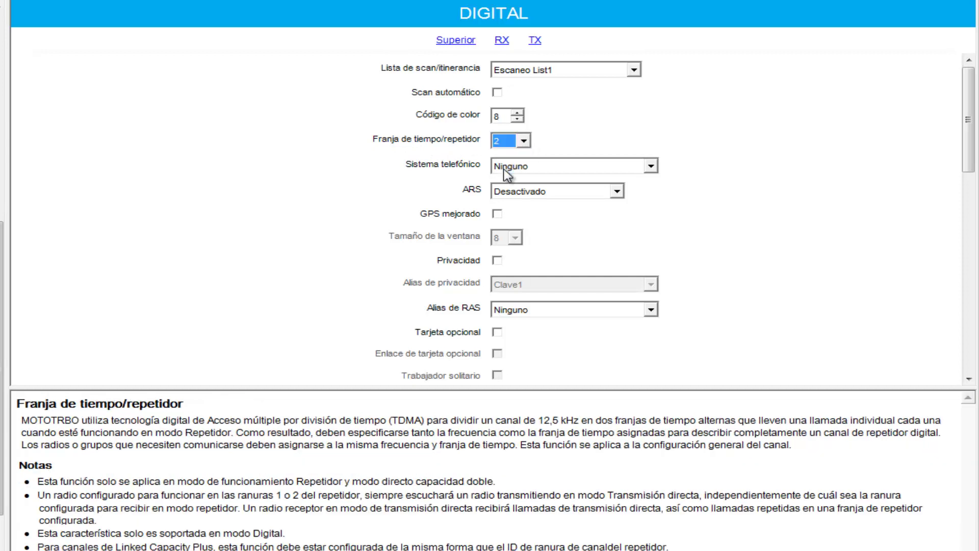
{"action": "left_click", "coordinate": [524, 142]}
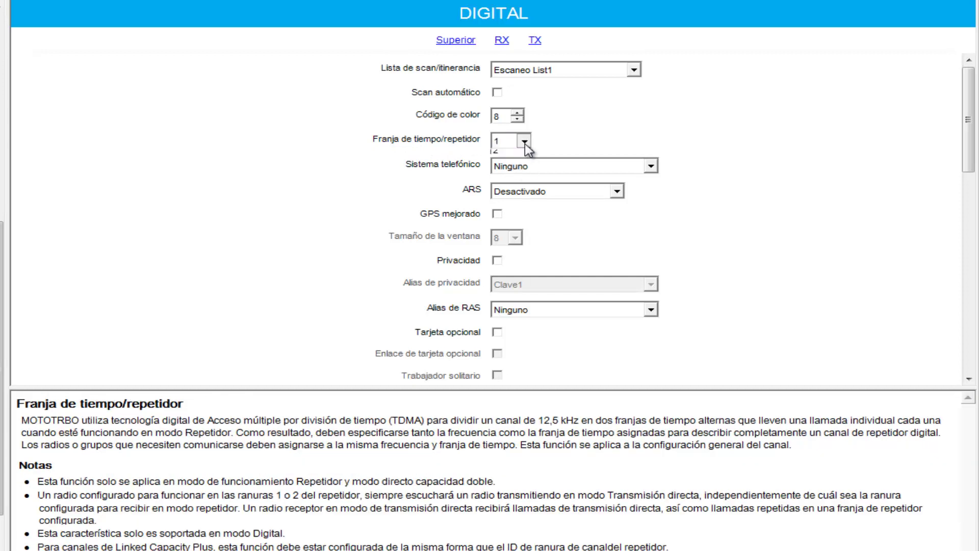
{"action": "left_click", "coordinate": [524, 141]}
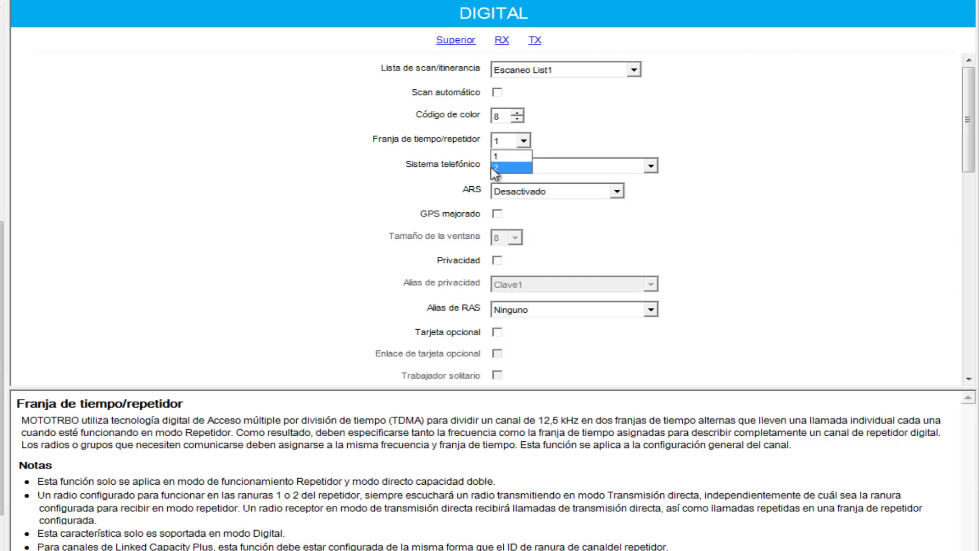
{"action": "left_click", "coordinate": [513, 169]}
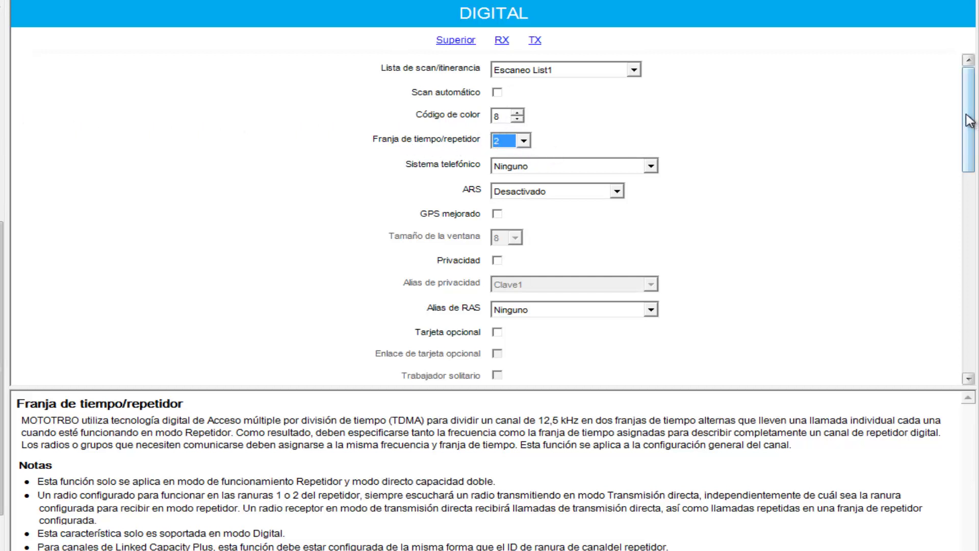
Set the DIGITAL channel's receive frequency to 145,550000 MHz and its transmit frequency to 157,557500 MHz
{"action": "left_click_drag", "start_coordinate": [969, 121], "coordinate": [973, 239]}
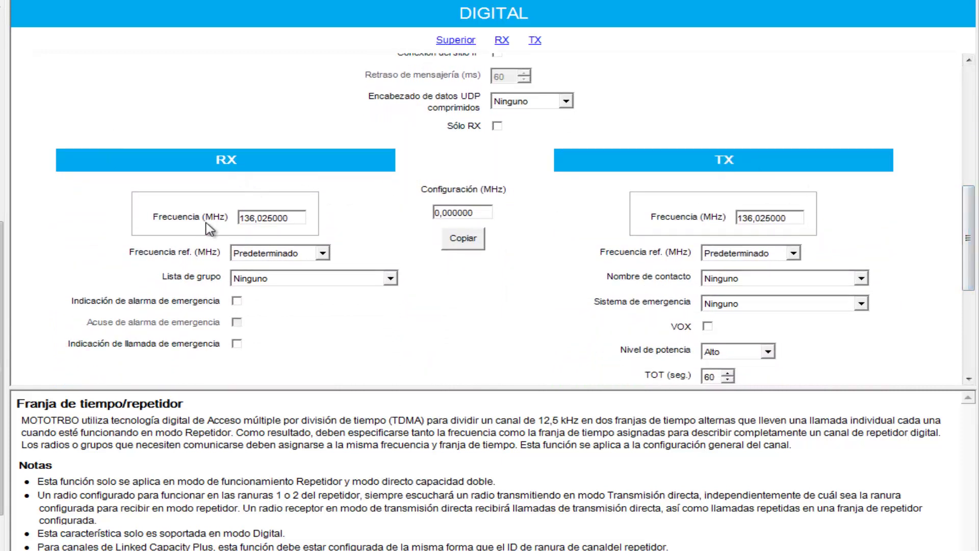
{"action": "left_click", "coordinate": [301, 220]}
{"action": "left_click_drag", "start_coordinate": [300, 221], "coordinate": [232, 221]}
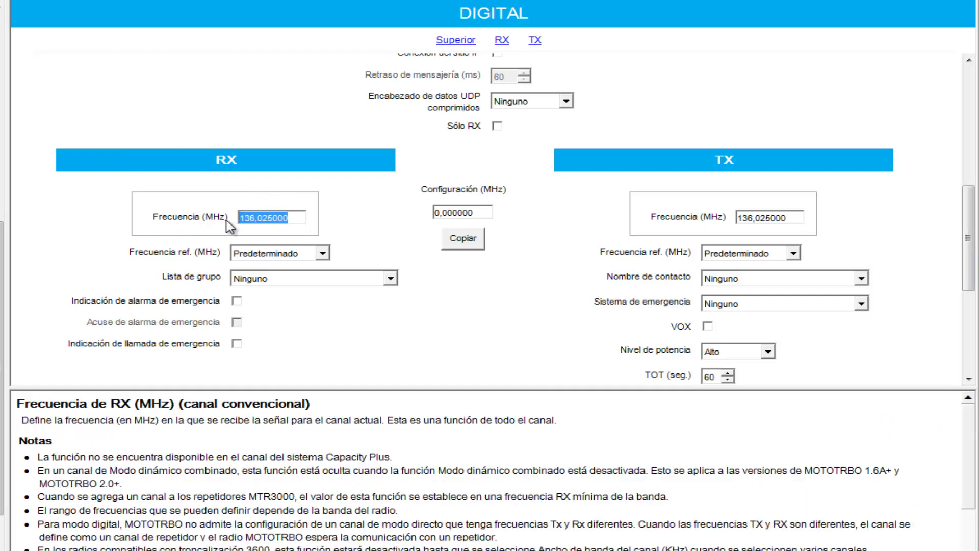
{"action": "left_click", "coordinate": [299, 218]}
{"action": "left_click_drag", "start_coordinate": [300, 219], "coordinate": [248, 220]}
{"action": "type", "text": "145"}
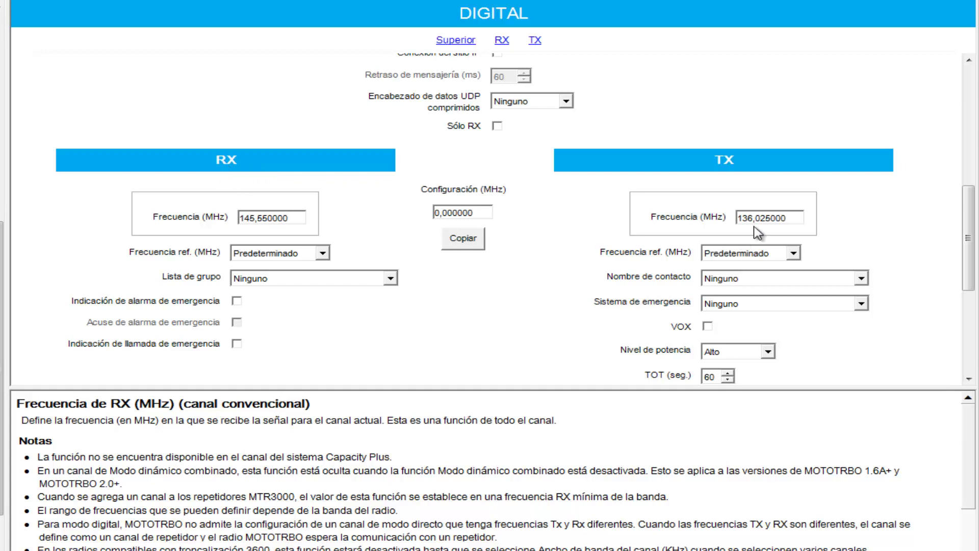
{"action": "left_click_drag", "start_coordinate": [797, 219], "coordinate": [739, 225]}
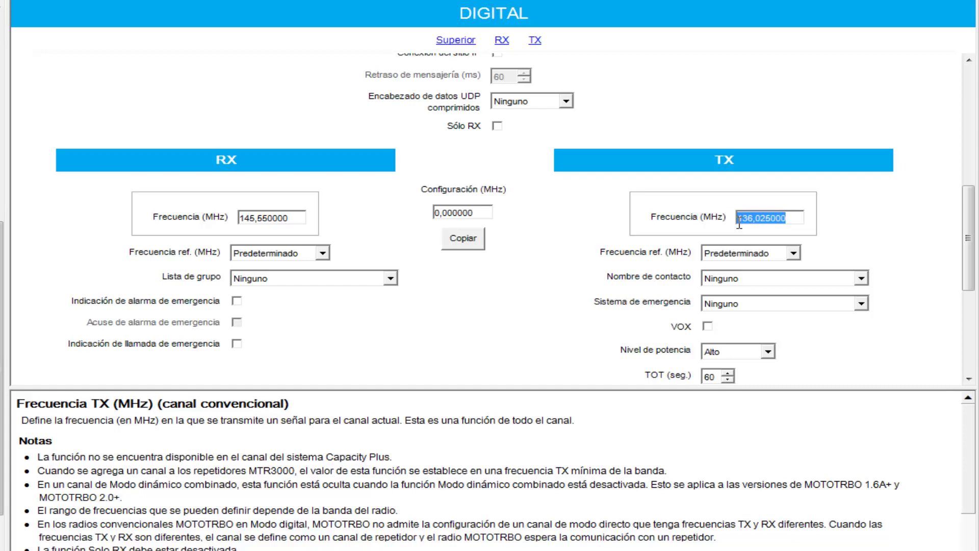
{"action": "type", "text": "1"}
Choose Predeterminado as the reference frequency for both RX and TX of the DIGITAL channel
{"action": "left_click", "coordinate": [318, 253]}
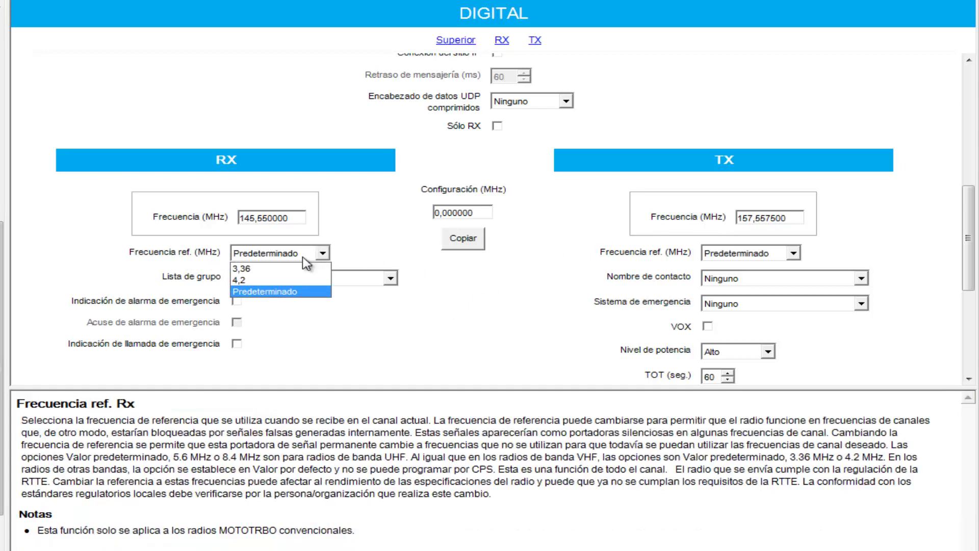
{"action": "left_click", "coordinate": [264, 293]}
{"action": "left_click", "coordinate": [794, 253]}
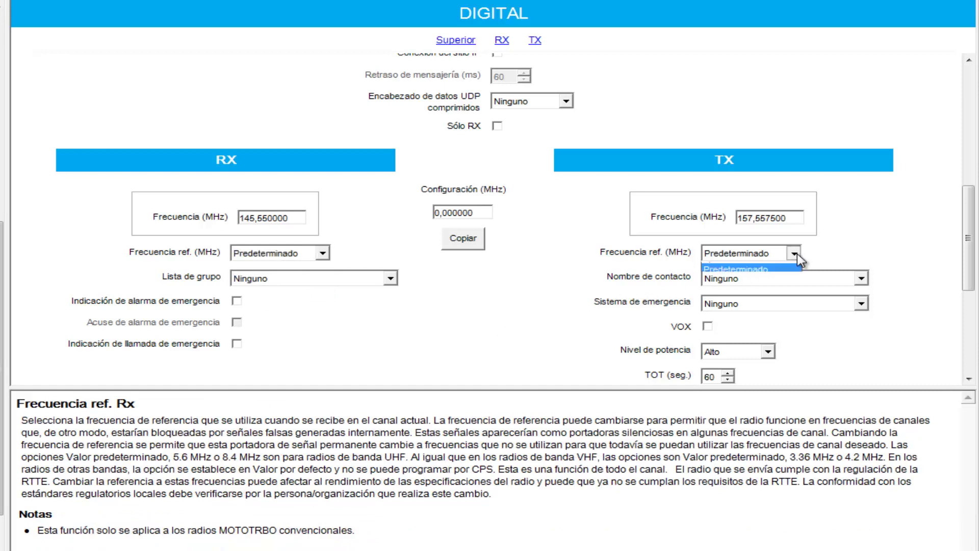
{"action": "left_click", "coordinate": [733, 293]}
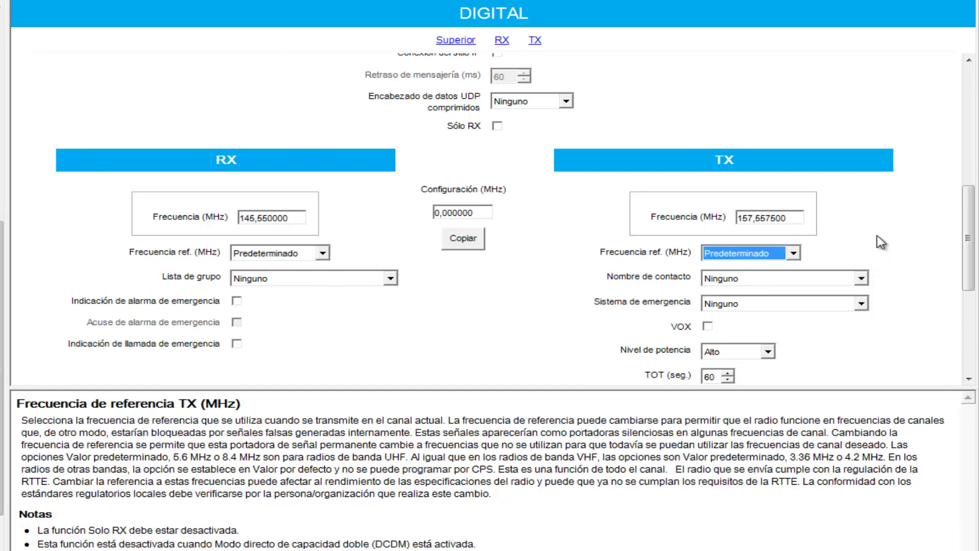
Check the DIGITAL channel's TX contact name choices and review the settings of the digital contact Llamada1
{"action": "left_click", "coordinate": [860, 278]}
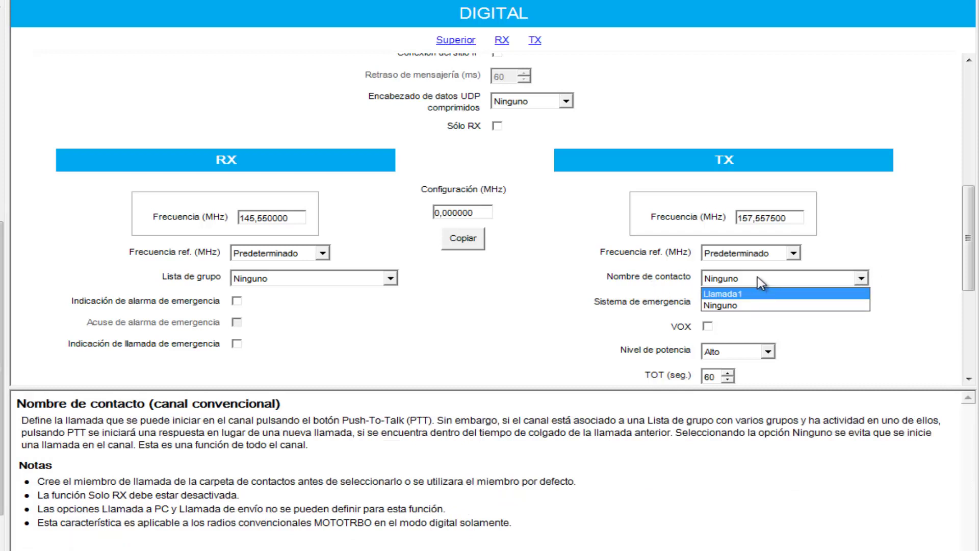
{"action": "left_click", "coordinate": [480, 313]}
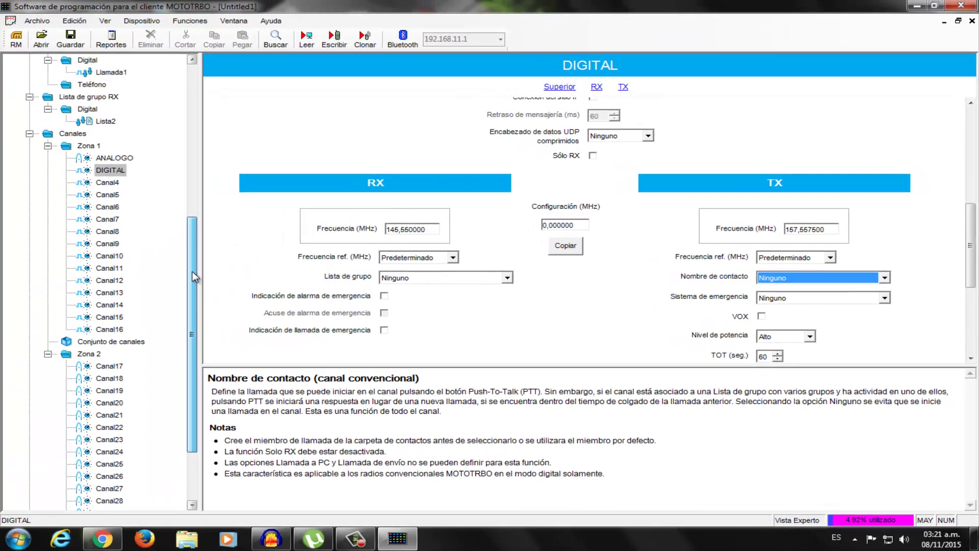
{"action": "left_click_drag", "start_coordinate": [192, 271], "coordinate": [186, 234]}
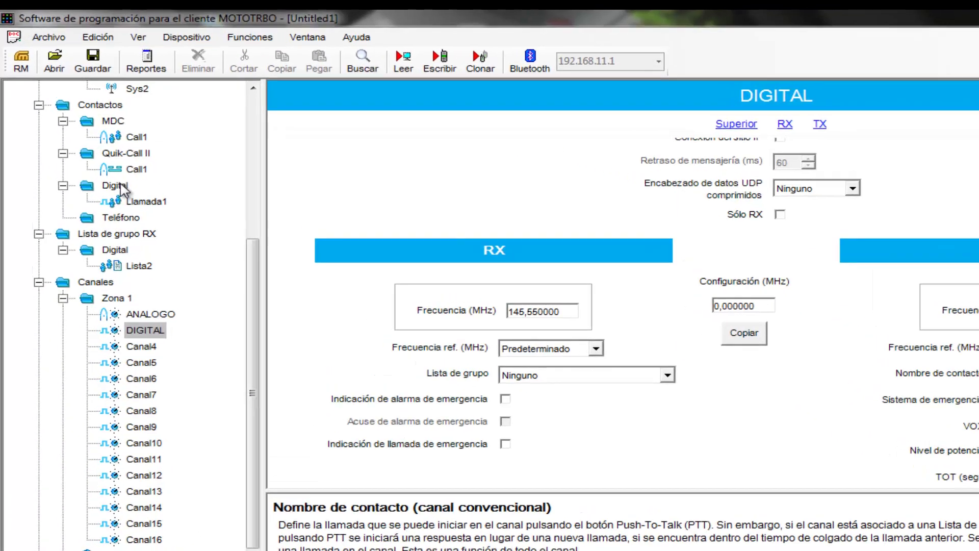
{"action": "left_click", "coordinate": [92, 146]}
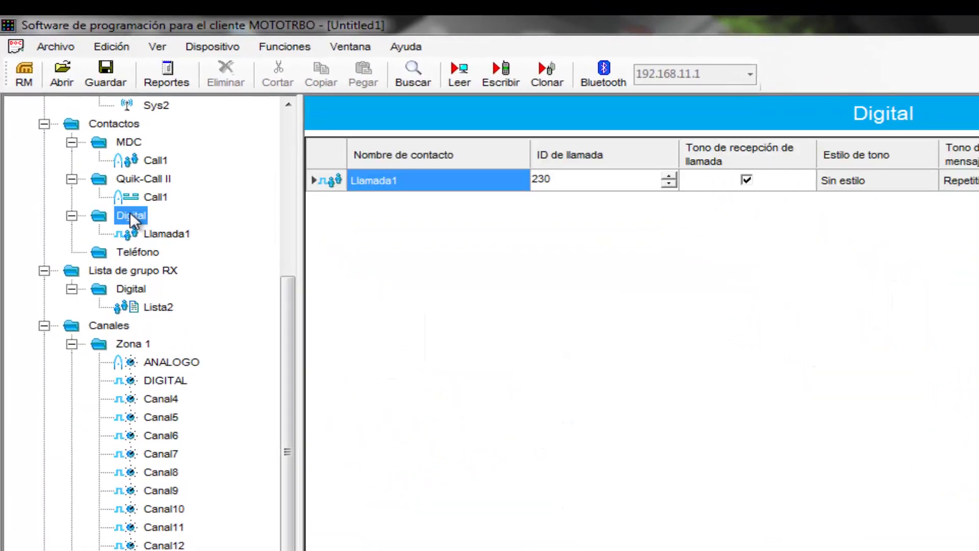
{"action": "left_click", "coordinate": [161, 236]}
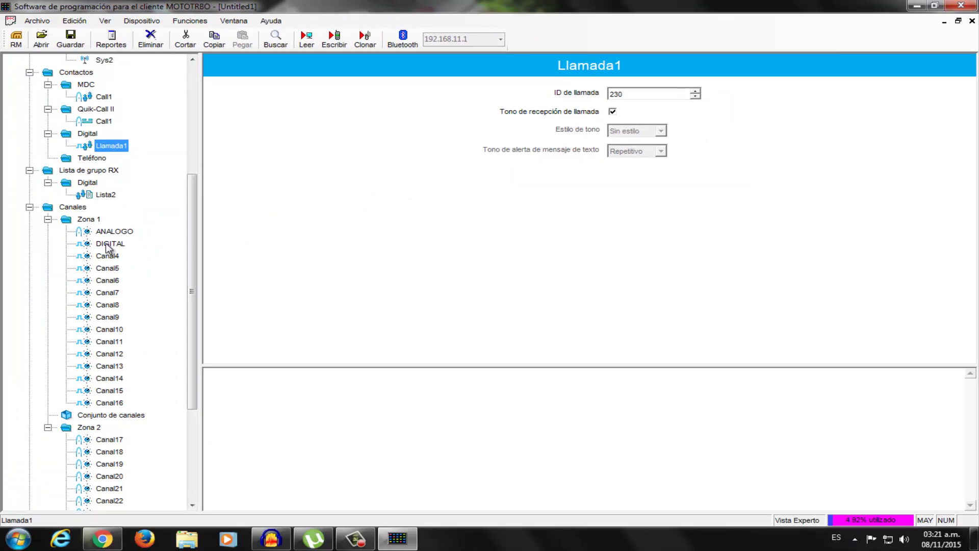
Assign the digital contact Llamada1 as the DIGITAL channel's TX contact name
{"action": "left_click", "coordinate": [106, 244]}
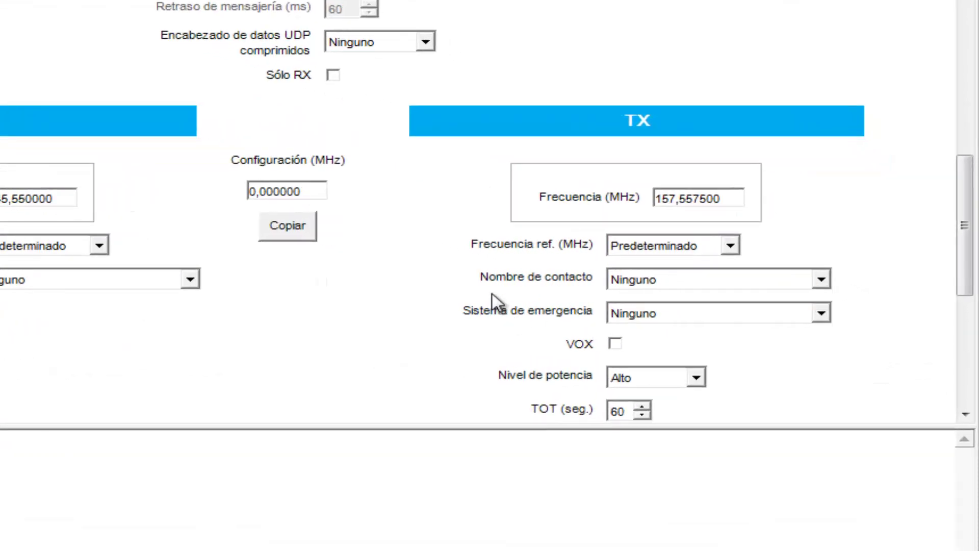
{"action": "left_click", "coordinate": [757, 281]}
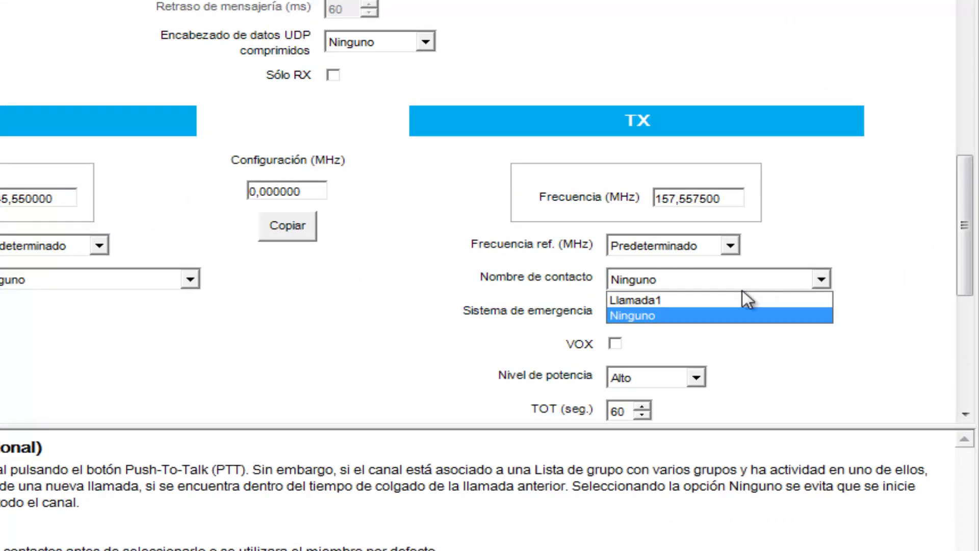
{"action": "left_click", "coordinate": [669, 301]}
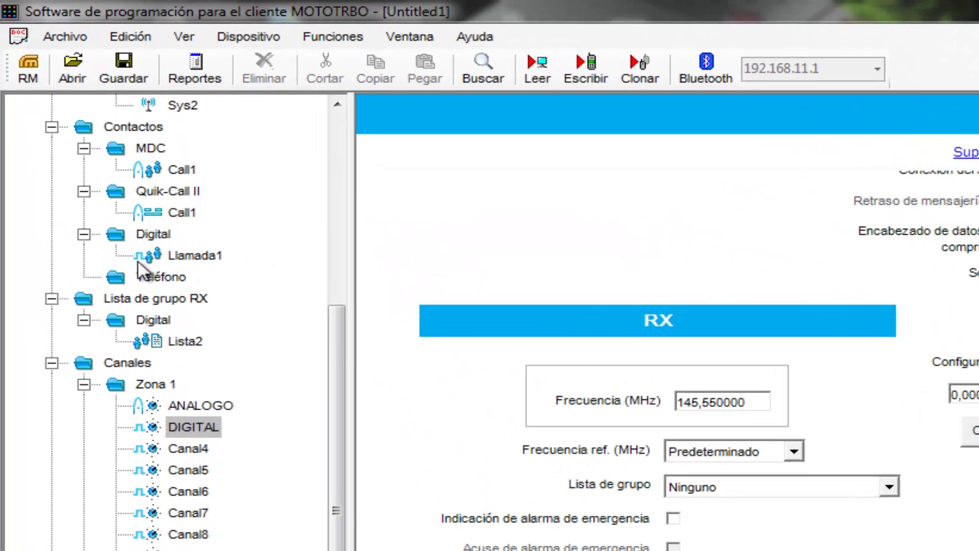
Rename the digital contact Llamada1 as CENTRAL and check its call ID
{"action": "left_click", "coordinate": [183, 256]}
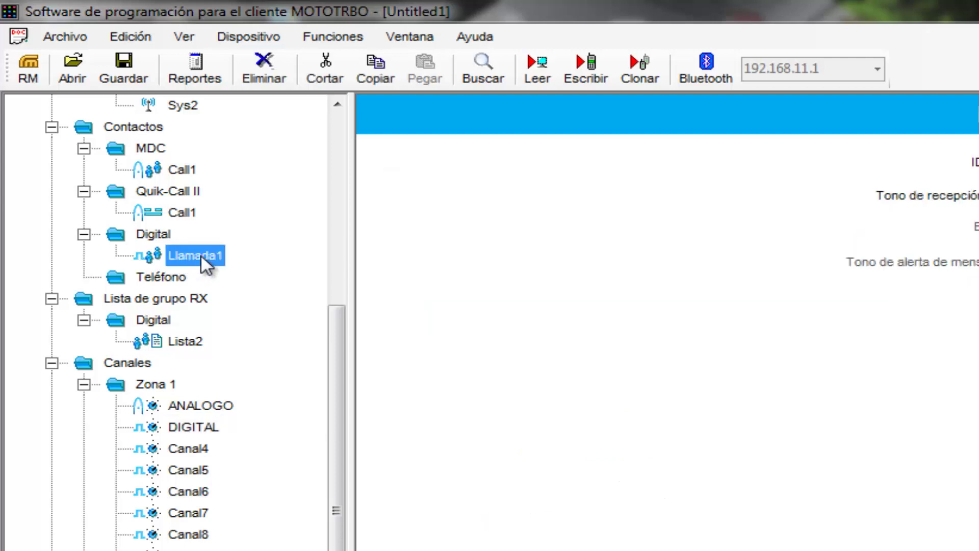
{"action": "right_click", "coordinate": [201, 258]}
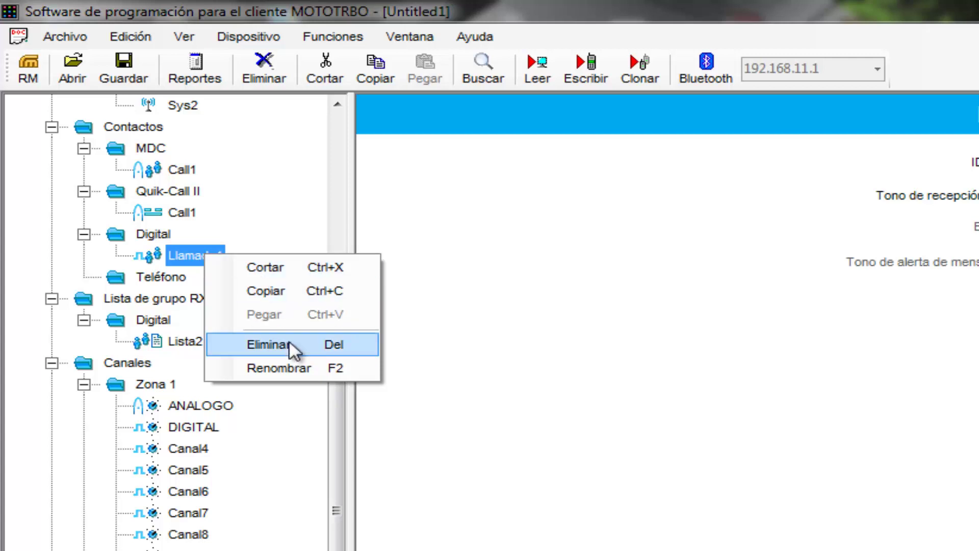
{"action": "left_click", "coordinate": [278, 368]}
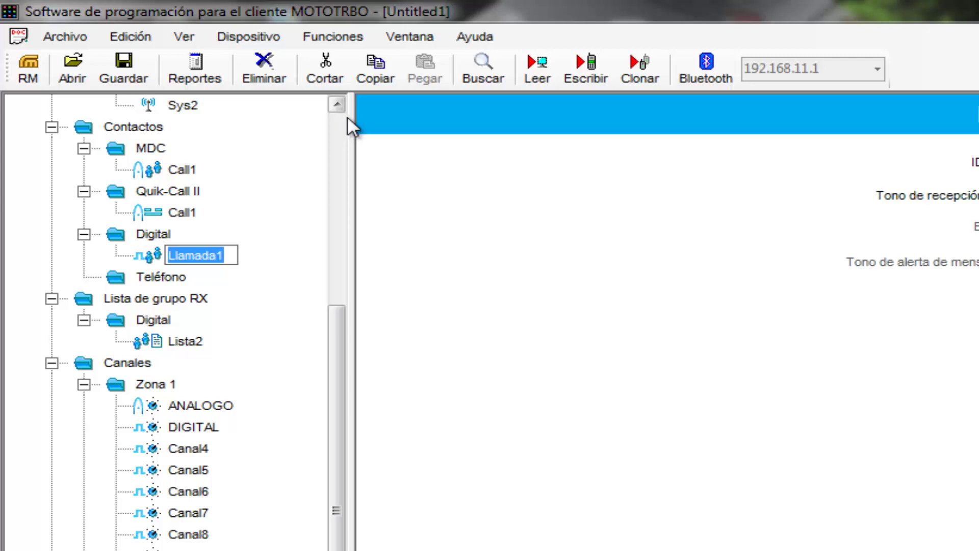
{"action": "type", "text": "CE"}
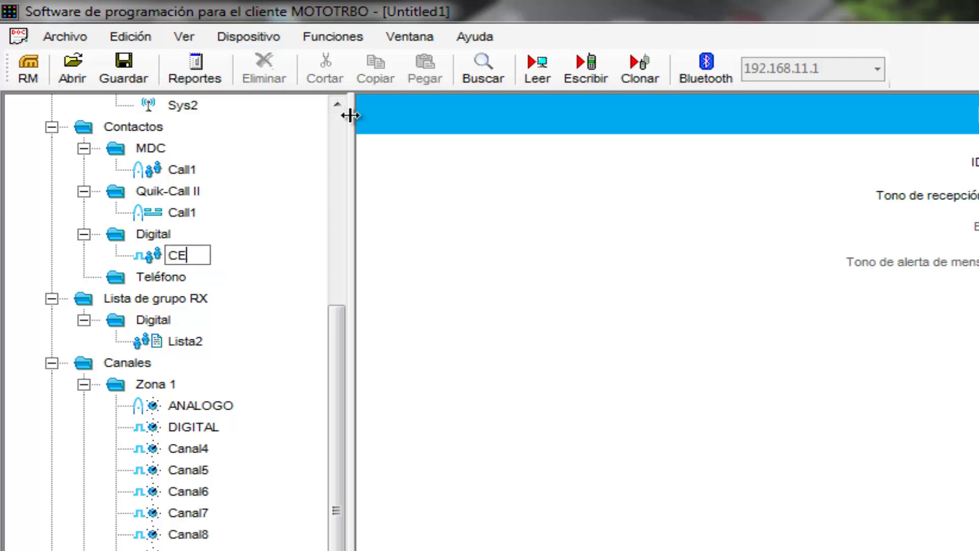
{"action": "type", "text": "NTRAL"}
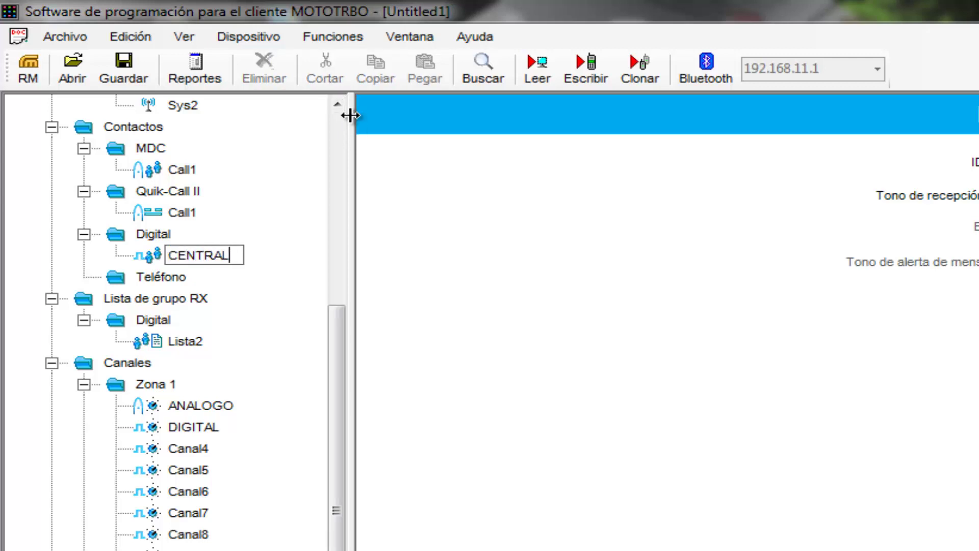
{"action": "key", "text": "Return"}
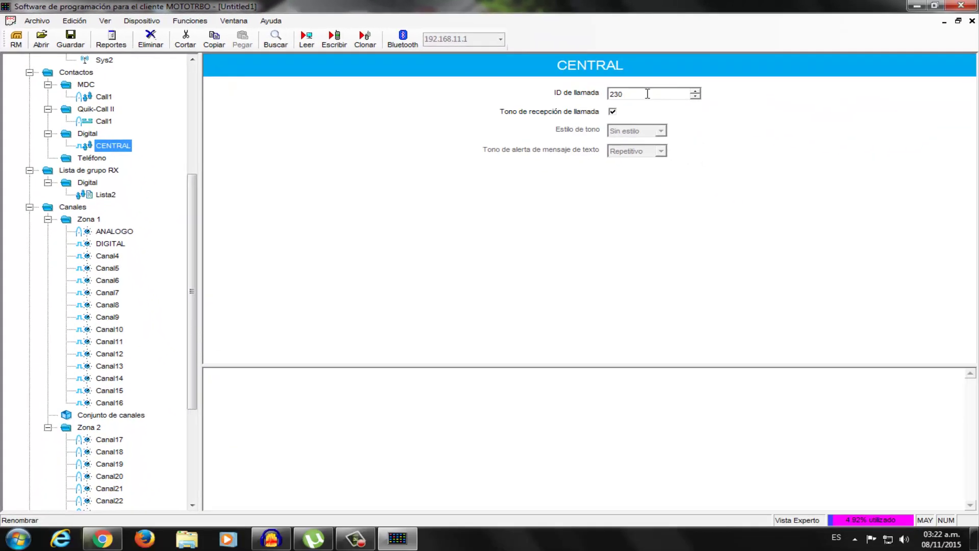
{"action": "left_click", "coordinate": [647, 94]}
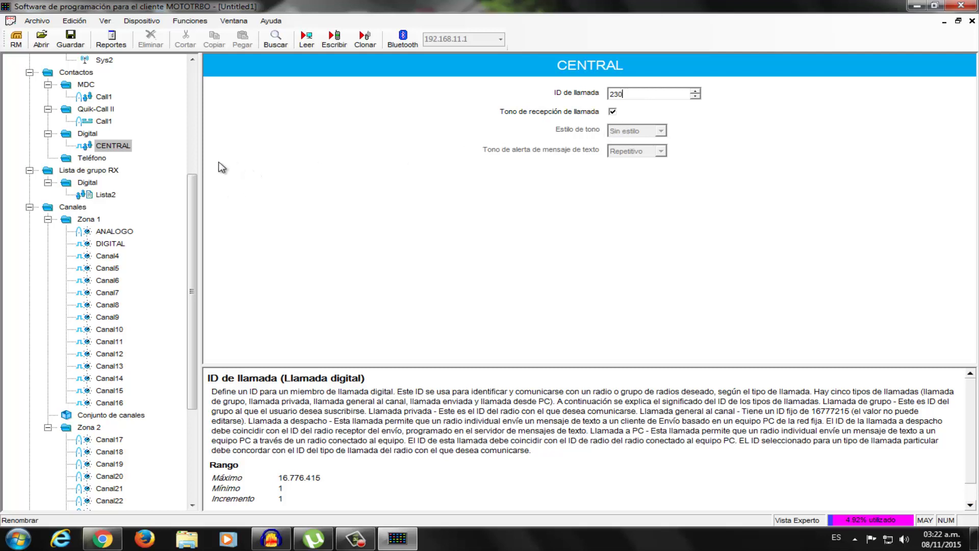
Review the DIGITAL channel's TX contact name, its general settings and the choices for its RX group list
{"action": "left_click", "coordinate": [109, 244]}
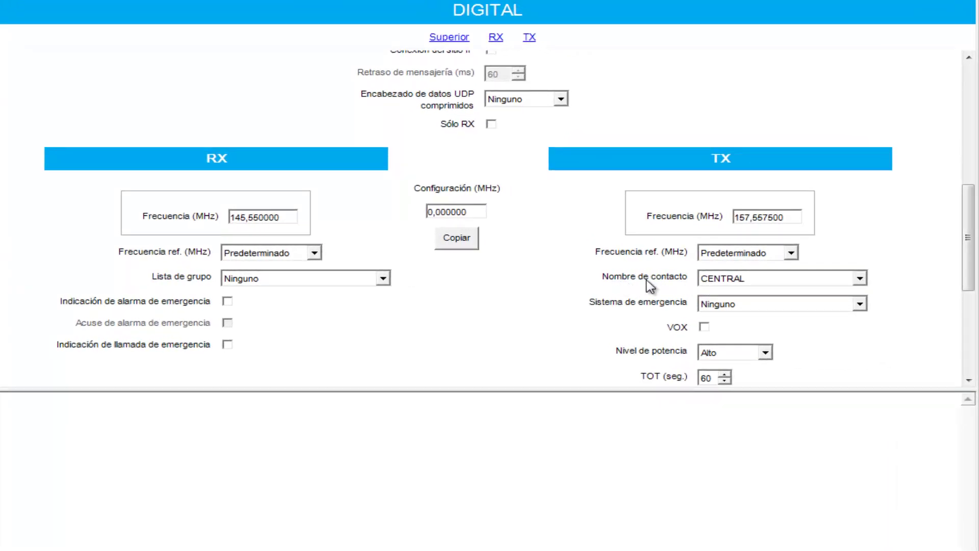
{"action": "left_click", "coordinate": [854, 281]}
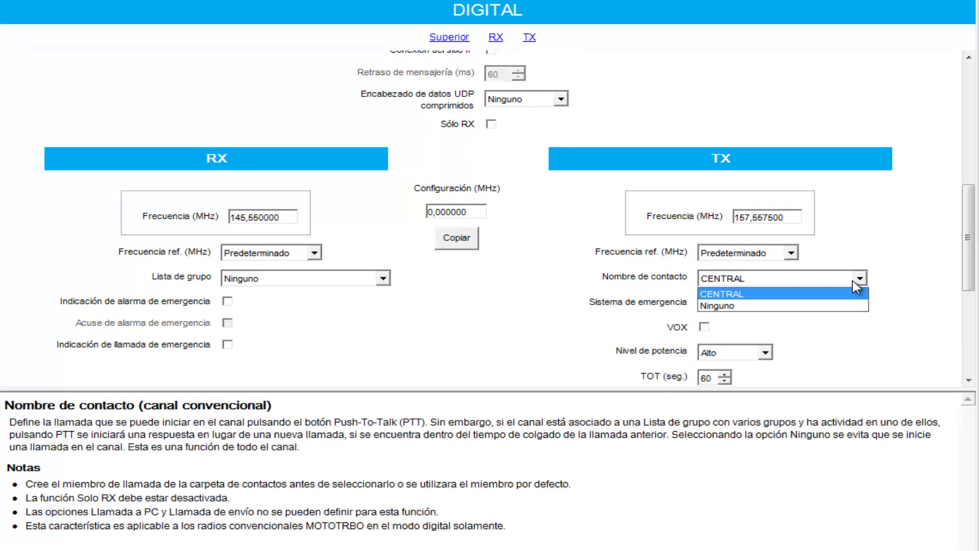
{"action": "left_click", "coordinate": [857, 288]}
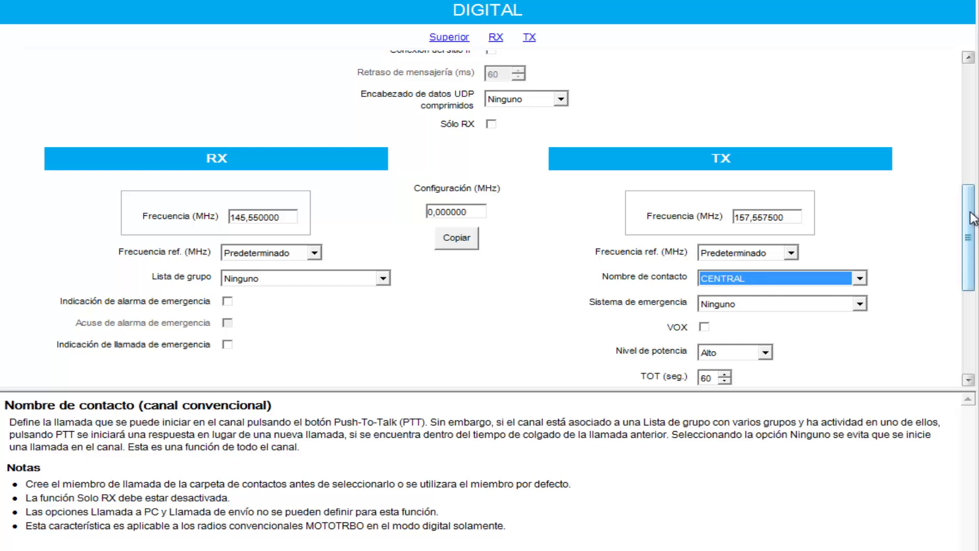
{"action": "left_click_drag", "start_coordinate": [972, 218], "coordinate": [975, 84]}
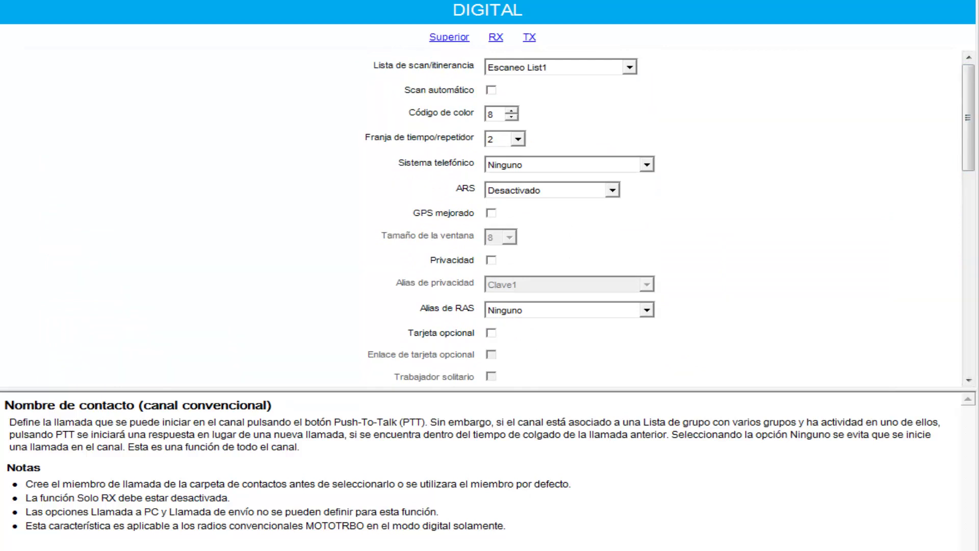
{"action": "left_click_drag", "start_coordinate": [971, 151], "coordinate": [955, 282]}
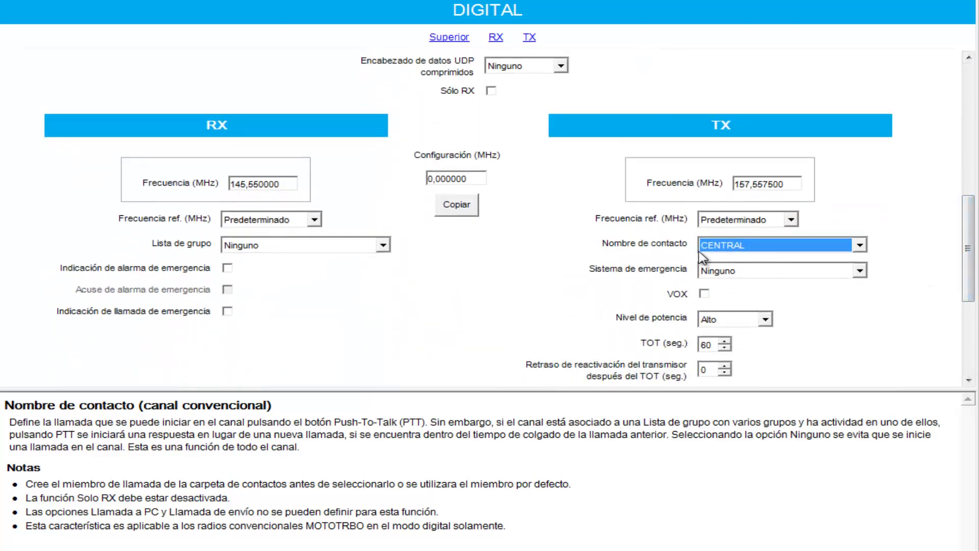
{"action": "left_click", "coordinate": [921, 217]}
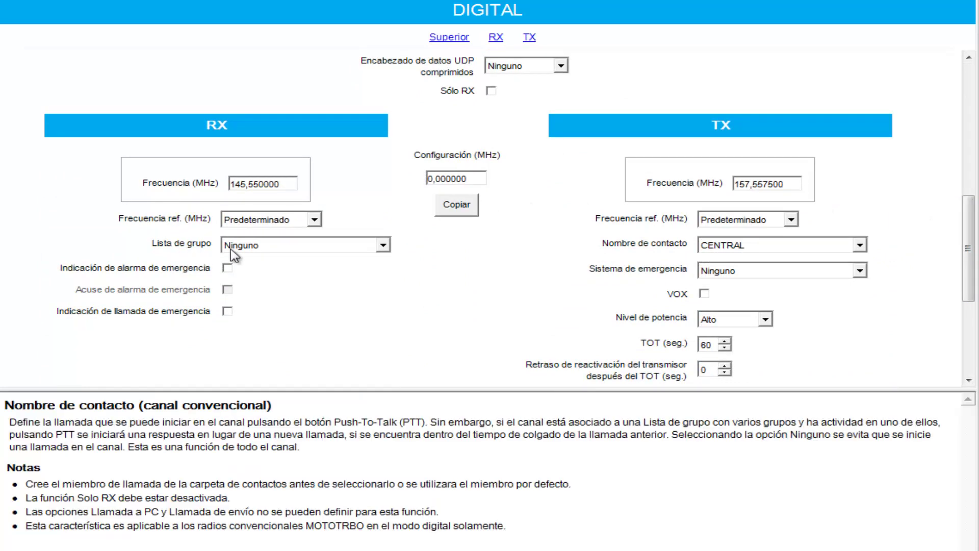
{"action": "left_click", "coordinate": [328, 253]}
{"action": "left_click", "coordinate": [327, 250]}
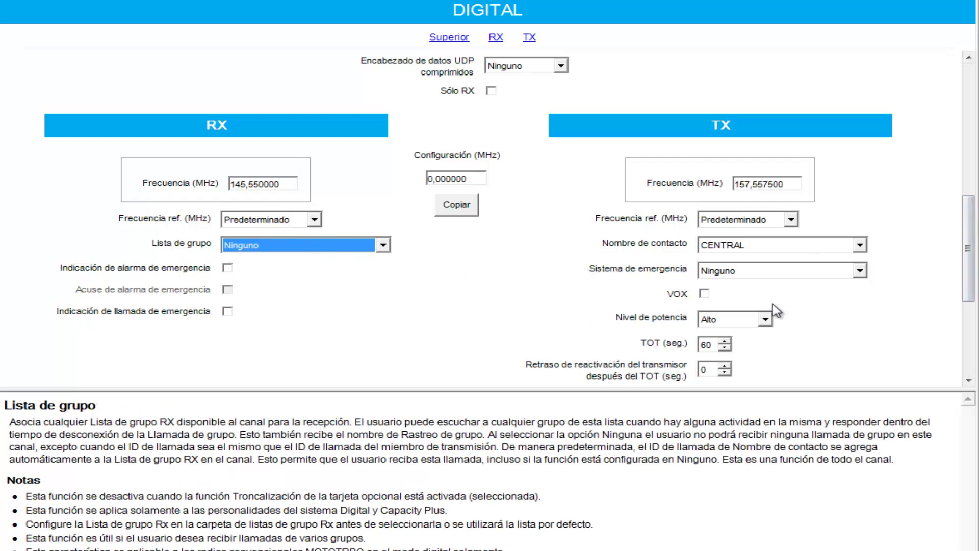
Choose Sys2 as the emergency system in the DIGITAL channel's TX settings
{"action": "left_click_drag", "start_coordinate": [974, 239], "coordinate": [975, 264]}
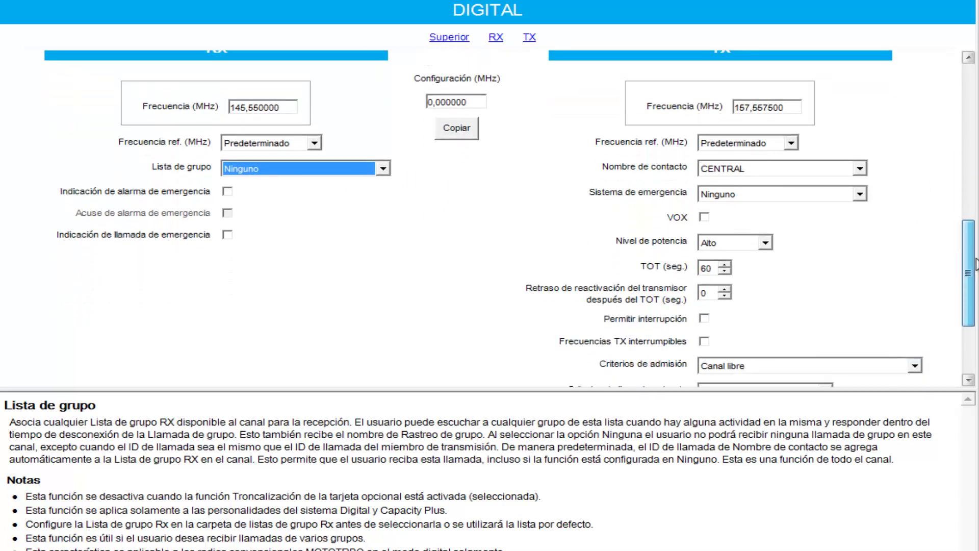
{"action": "left_click", "coordinate": [849, 203]}
{"action": "left_click", "coordinate": [847, 199]}
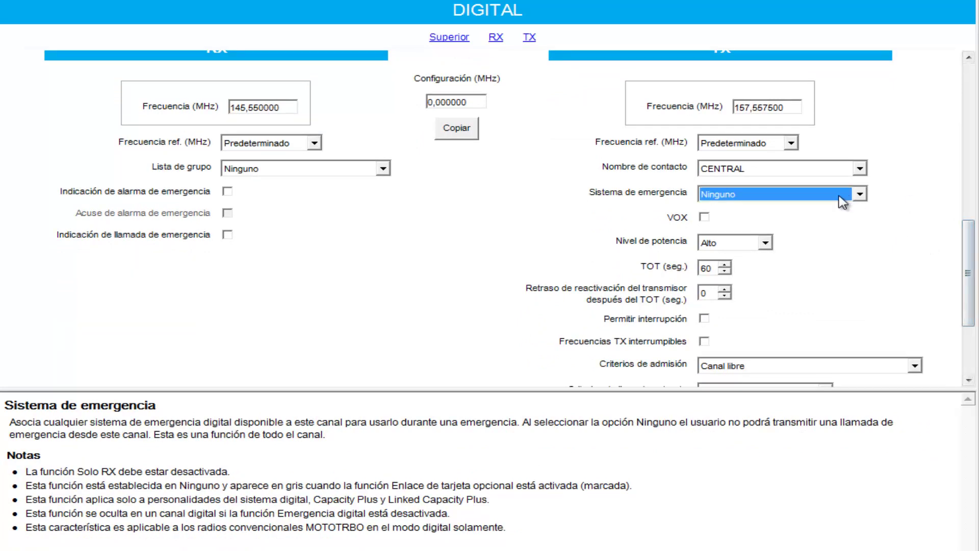
{"action": "left_click", "coordinate": [842, 199]}
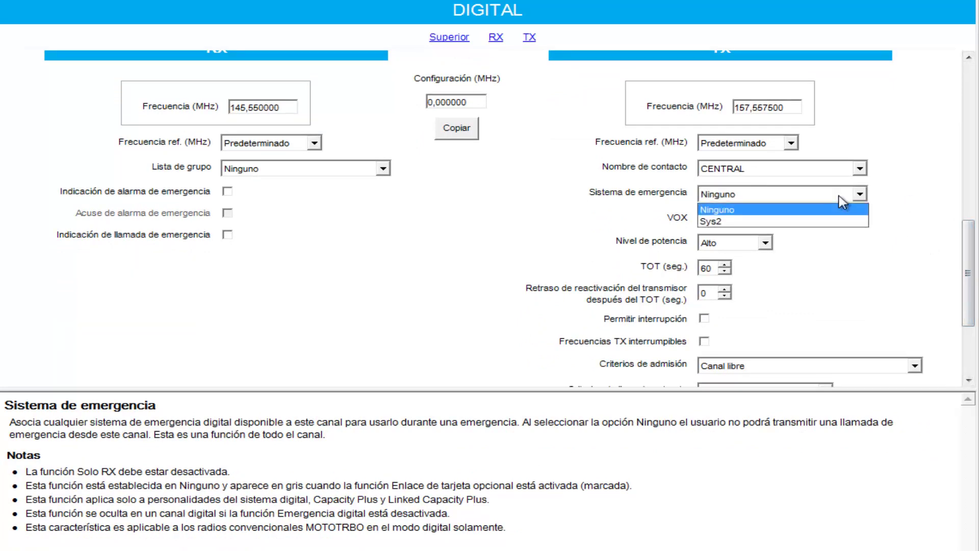
{"action": "left_click", "coordinate": [726, 223]}
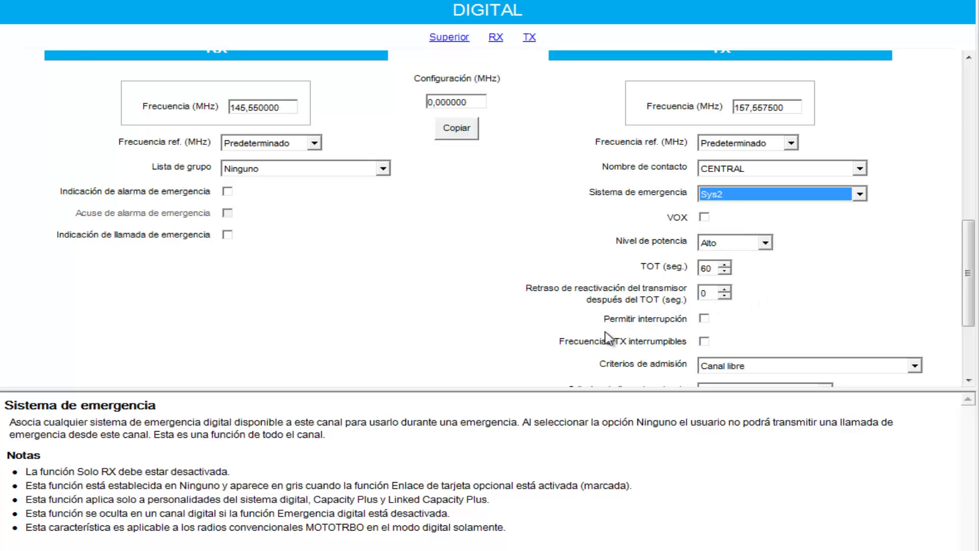
Set the DIGITAL channel's TX admission criteria to Código de color libre and check the other admission choices
{"action": "scroll", "coordinate": [968, 287], "scroll_direction": "down", "scroll_amount": 1}
{"action": "scroll", "coordinate": [969, 287], "scroll_direction": "down", "scroll_amount": 3}
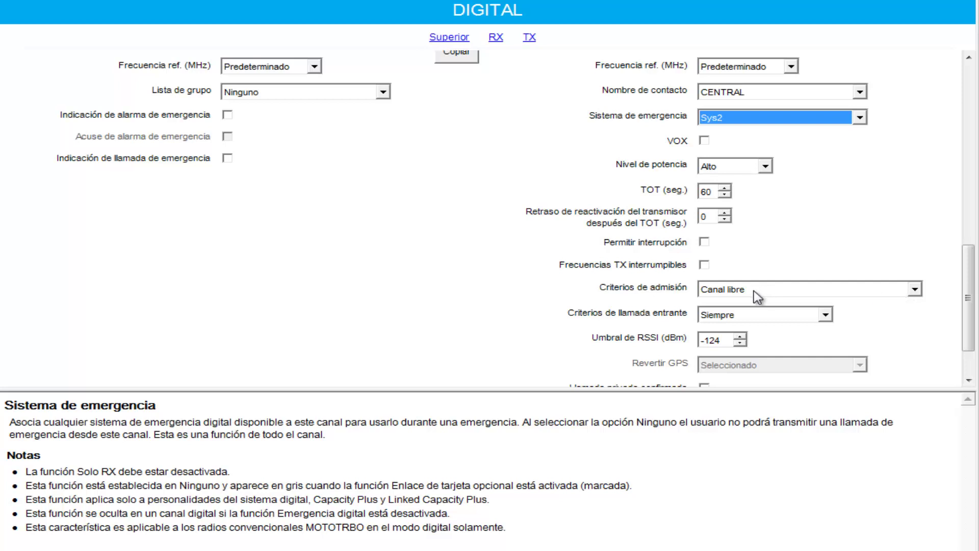
{"action": "left_click", "coordinate": [916, 251]}
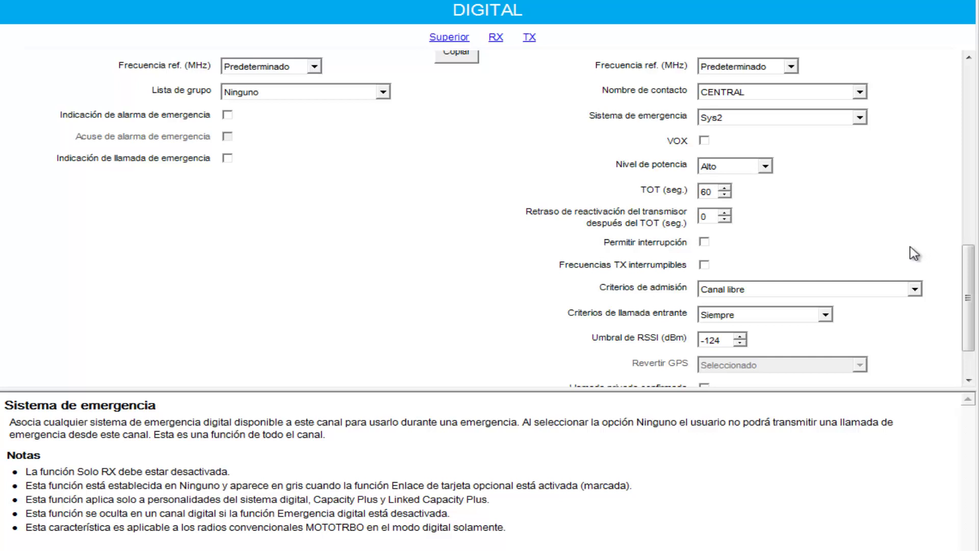
{"action": "left_click", "coordinate": [896, 294]}
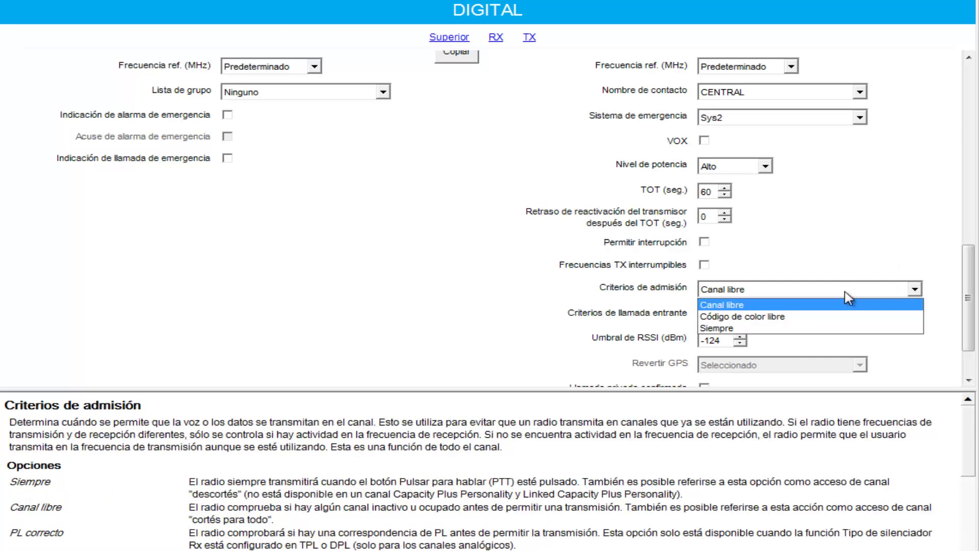
{"action": "left_click", "coordinate": [755, 320]}
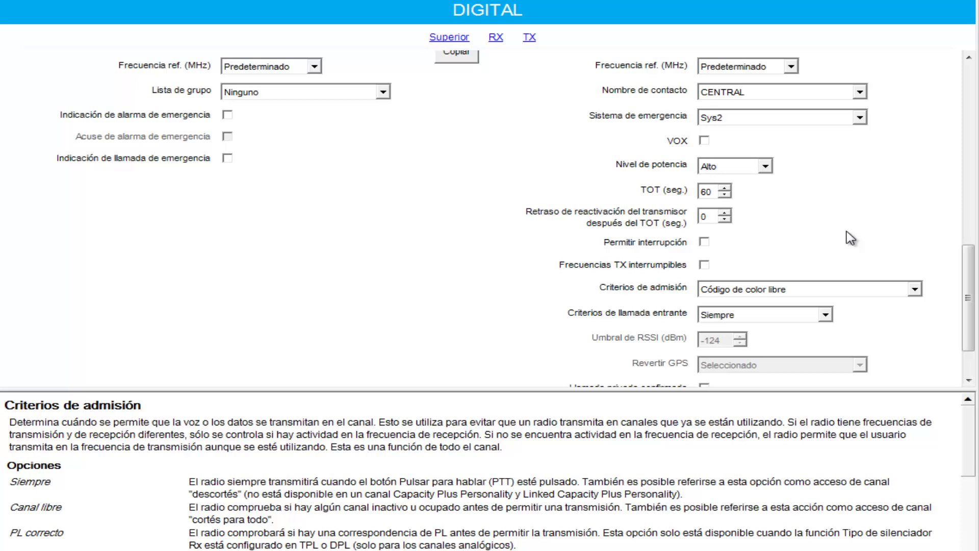
{"action": "left_click", "coordinate": [905, 290]}
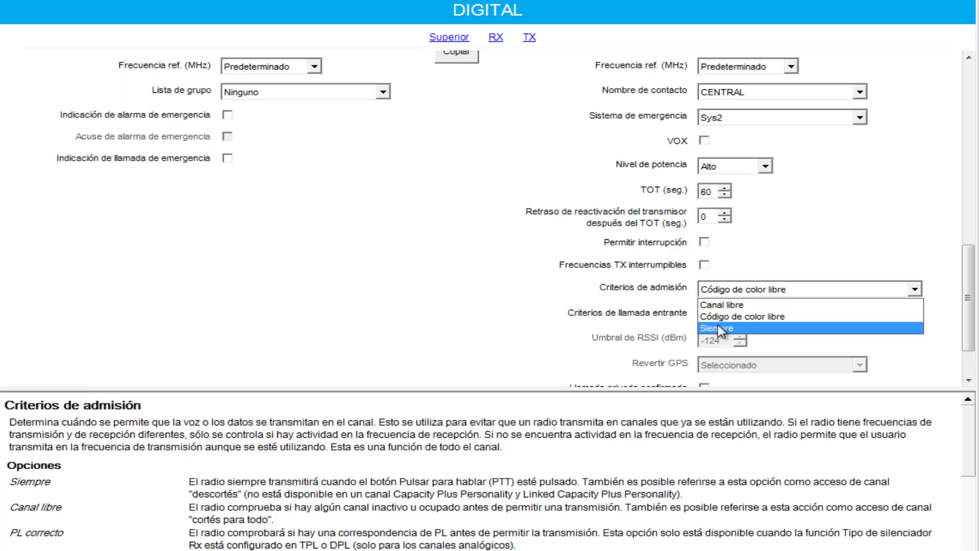
{"action": "left_click", "coordinate": [883, 239]}
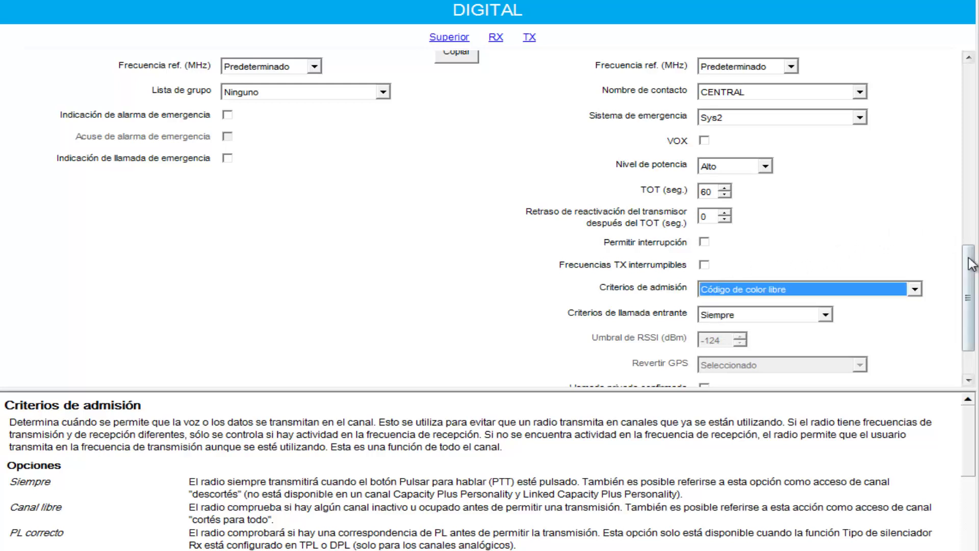
Set the DIGITAL channel's admission criteria to Siempre and keep Siempre as its incoming call criteria
{"action": "left_click", "coordinate": [906, 289]}
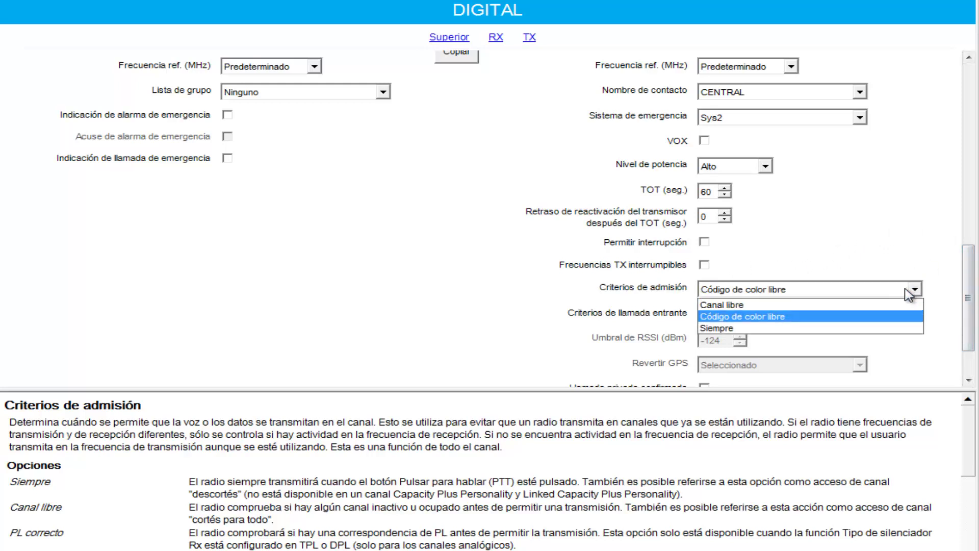
{"action": "left_click", "coordinate": [742, 329]}
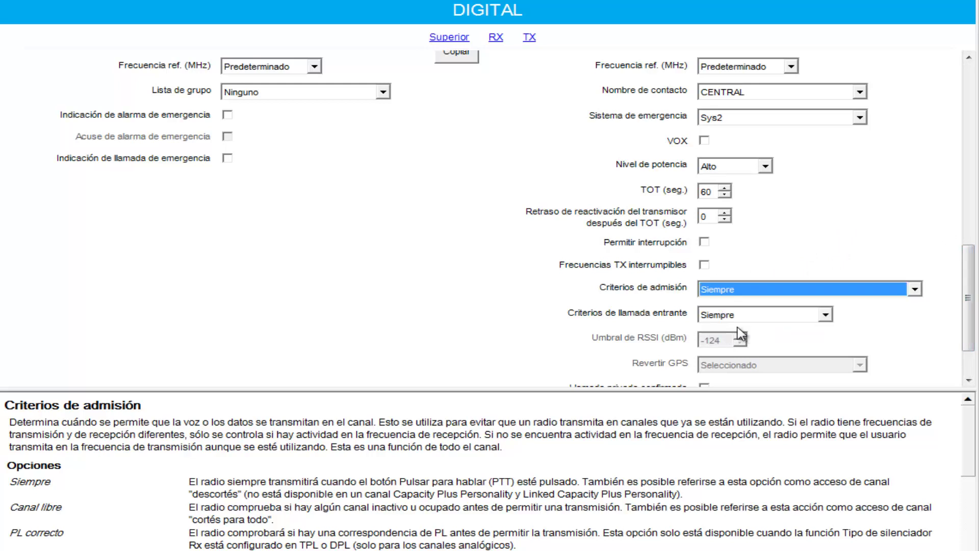
{"action": "left_click", "coordinate": [795, 313]}
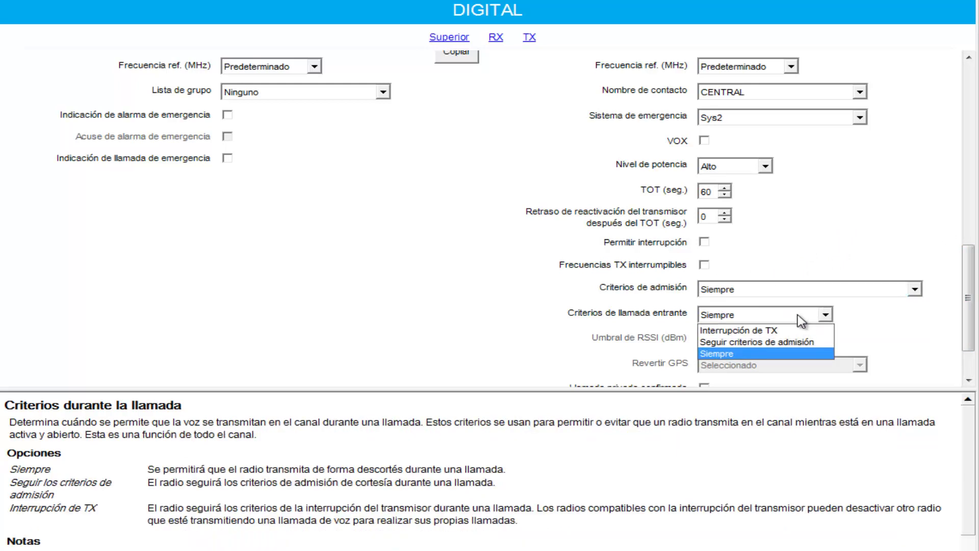
{"action": "left_click", "coordinate": [825, 315]}
{"action": "left_click", "coordinate": [877, 236]}
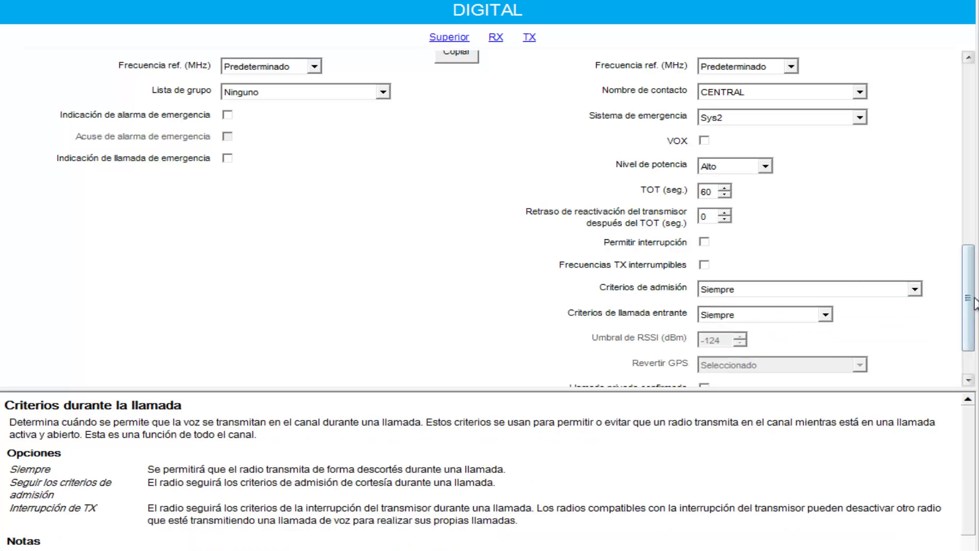
Write the codeplug to the connected radio and dismiss the completion message
{"action": "left_click_drag", "start_coordinate": [972, 321], "coordinate": [975, 117]}
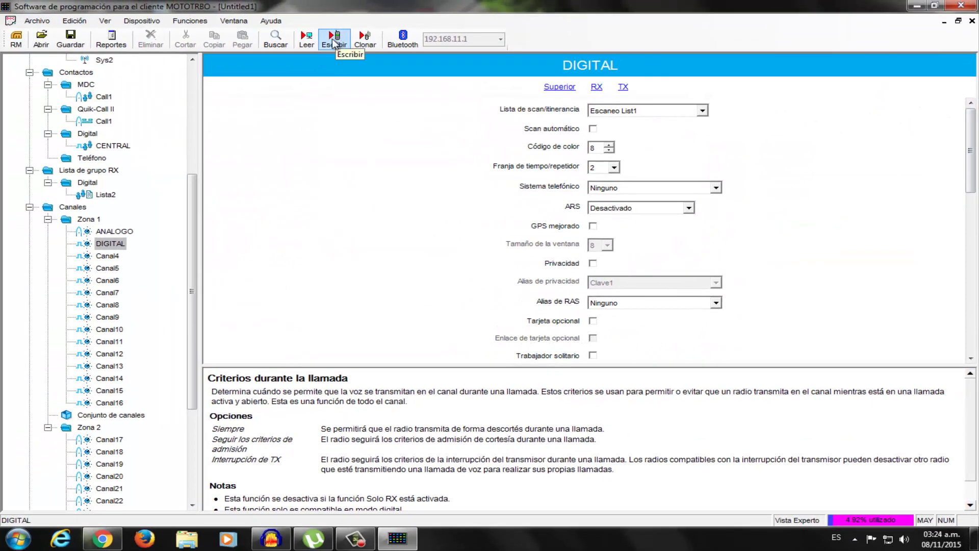
{"action": "left_click", "coordinate": [333, 42]}
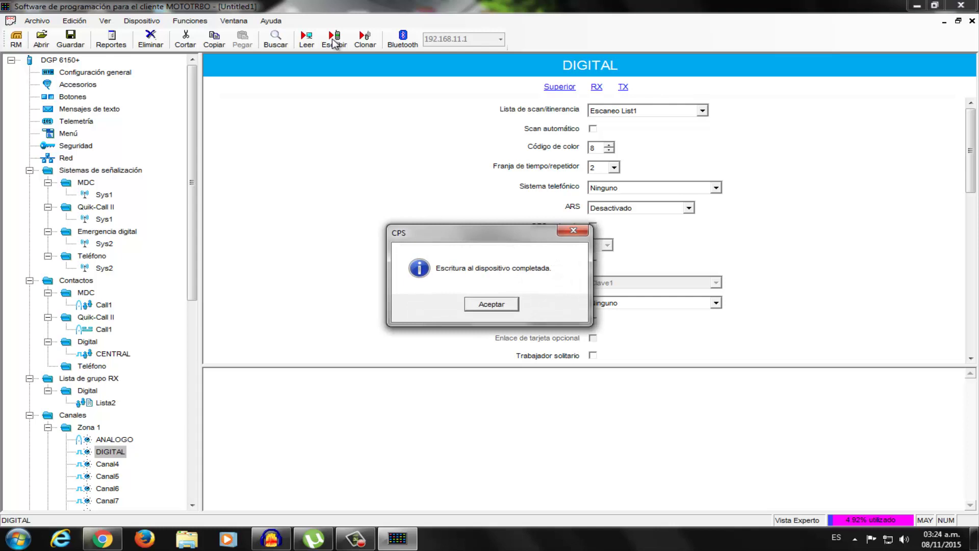
{"action": "key", "text": "Return"}
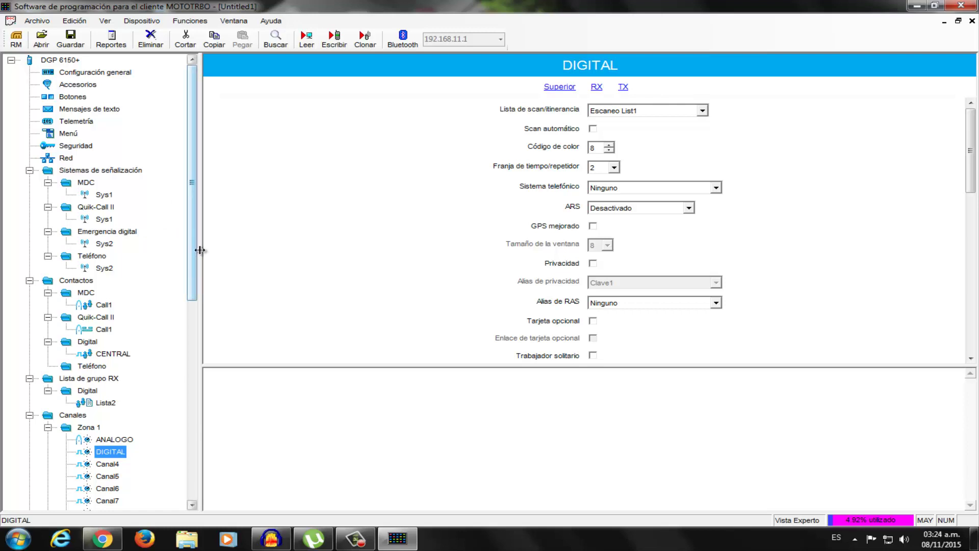
{"action": "scroll", "coordinate": [194, 260], "scroll_direction": "down", "scroll_amount": 3}
{"action": "scroll", "coordinate": [193, 292], "scroll_direction": "down", "scroll_amount": 7}
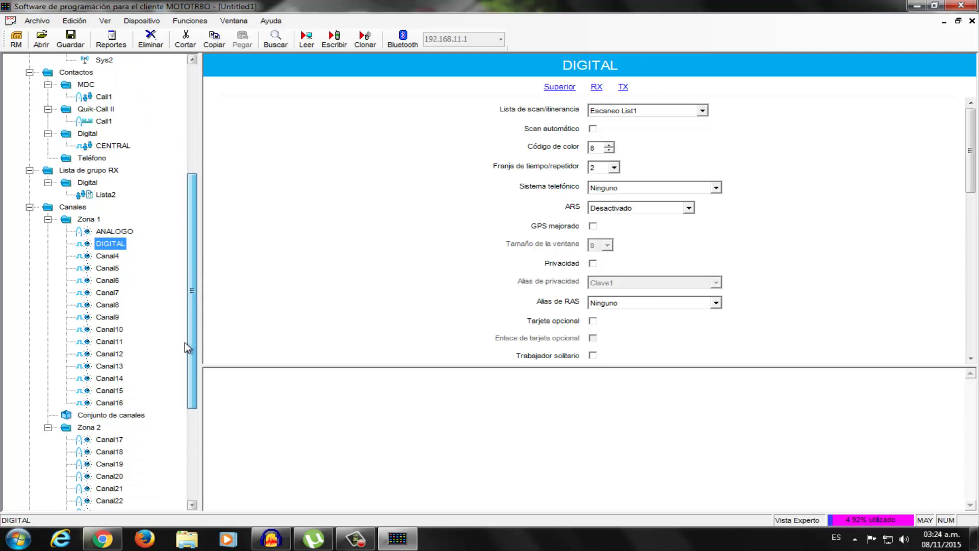
Review the members of the Itinerancia and Escaneo lists named List1, and minimize the programming software
{"action": "scroll", "coordinate": [194, 441], "scroll_direction": "up", "scroll_amount": 9}
{"action": "scroll", "coordinate": [193, 249], "scroll_direction": "up", "scroll_amount": 2}
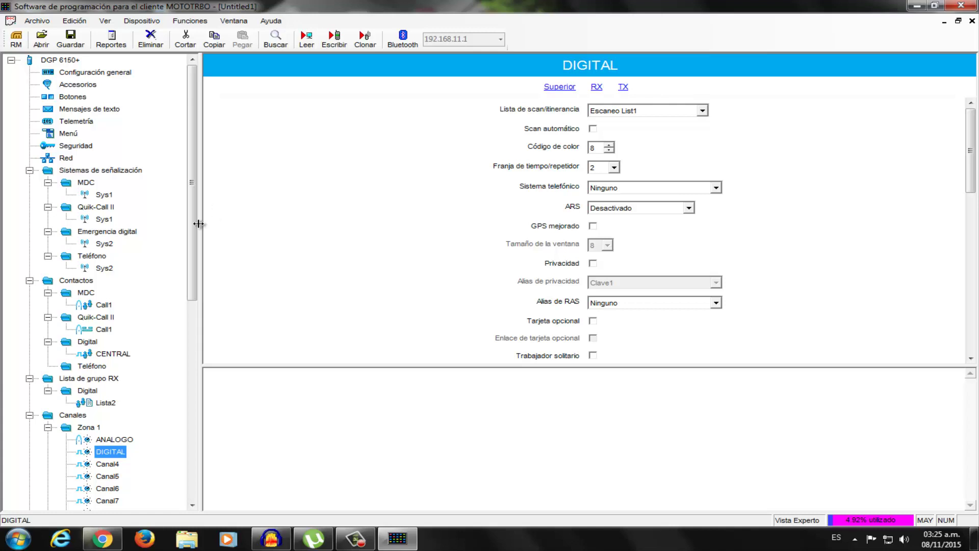
{"action": "left_click_drag", "start_coordinate": [194, 236], "coordinate": [197, 451]}
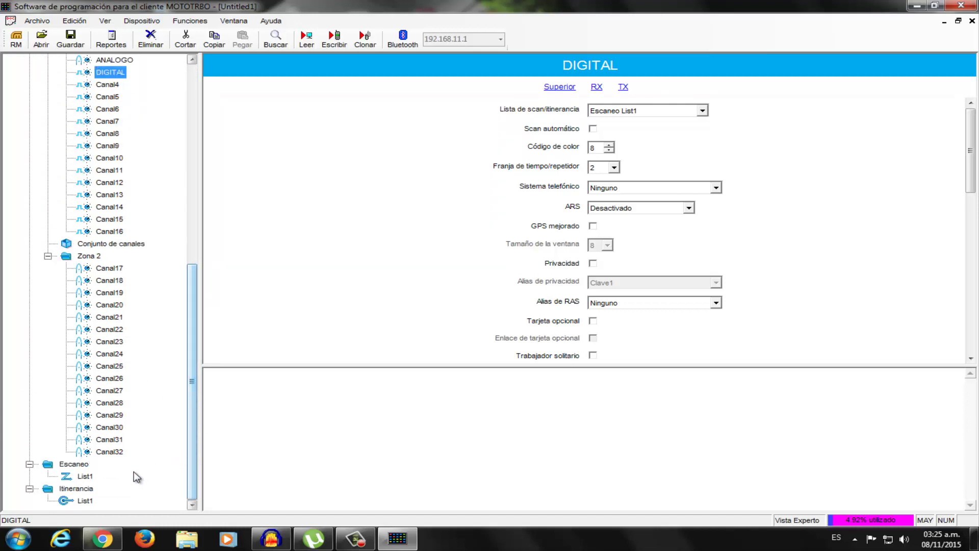
{"action": "left_click", "coordinate": [91, 501]}
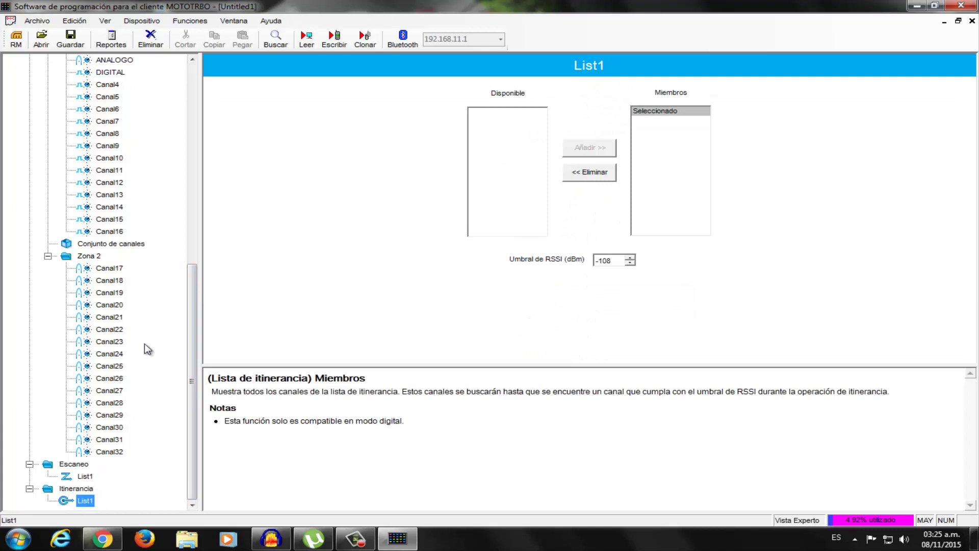
{"action": "left_click", "coordinate": [84, 477]}
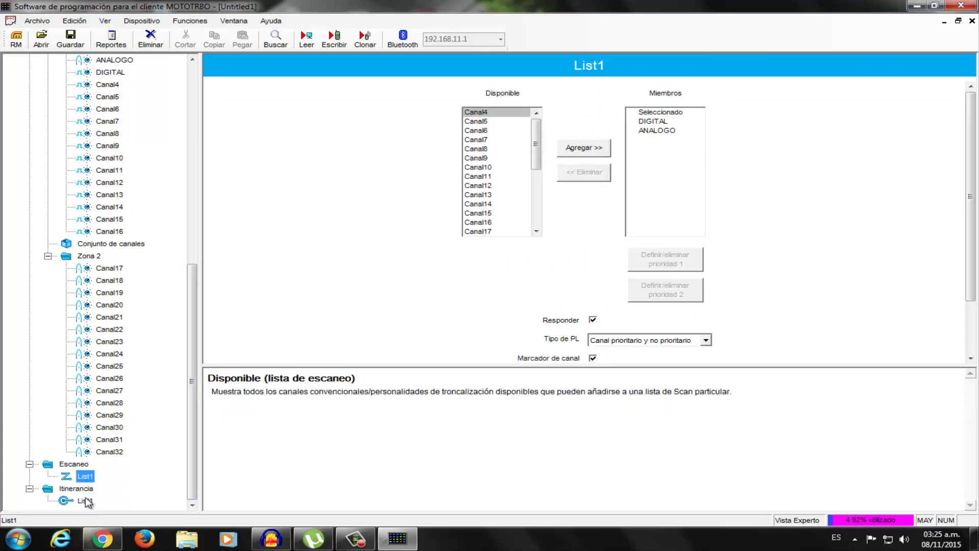
{"action": "left_click", "coordinate": [86, 501]}
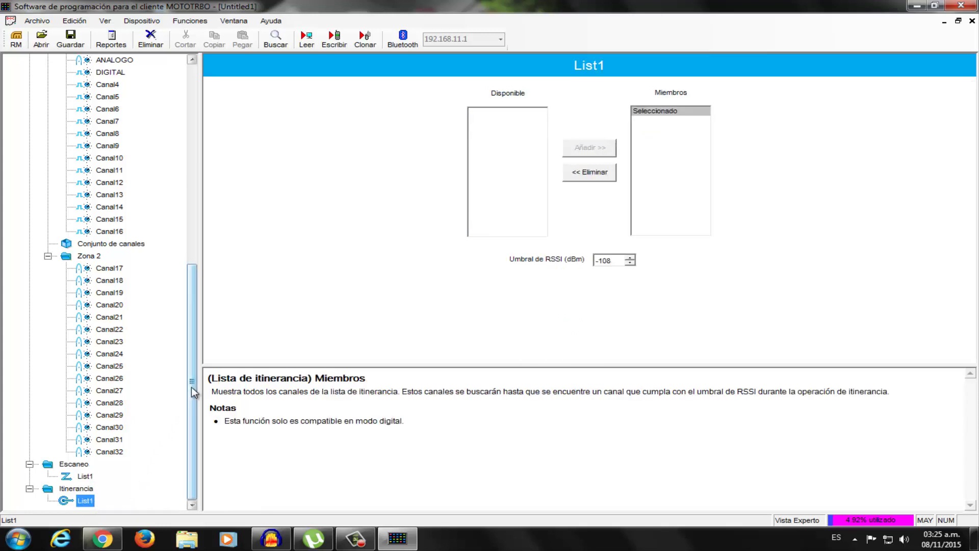
{"action": "left_click_drag", "start_coordinate": [192, 392], "coordinate": [199, 156]}
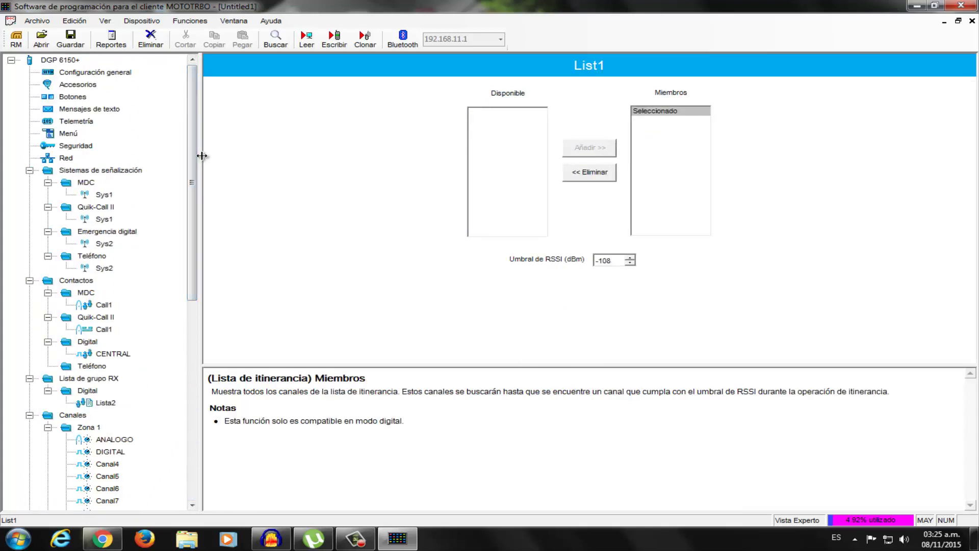
{"action": "left_click", "coordinate": [916, 6]}
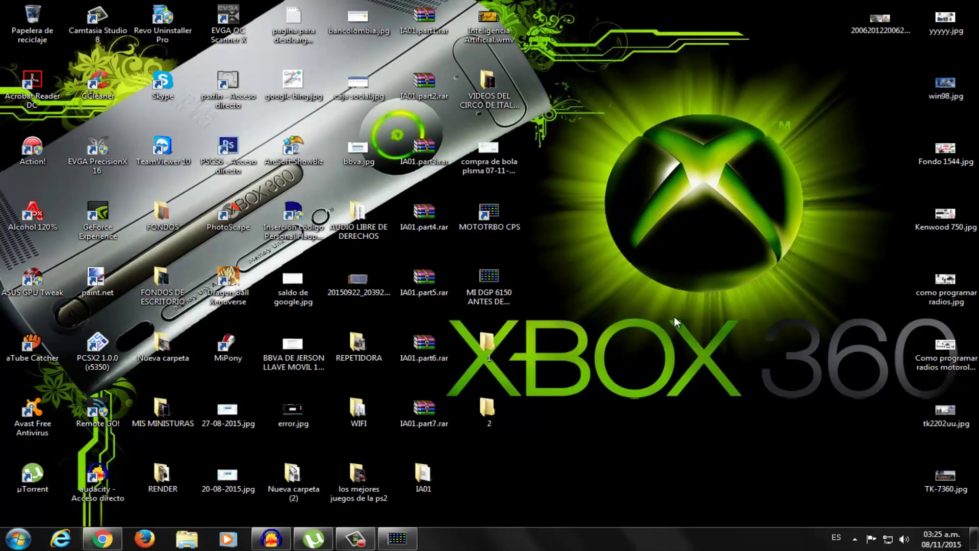